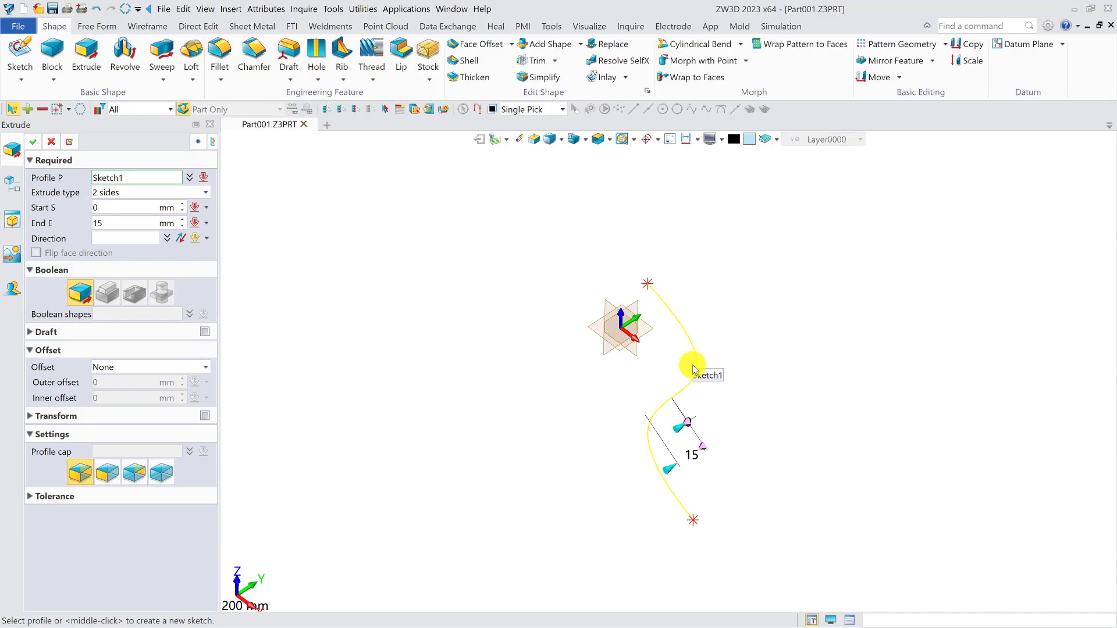
- Extrude the open S-shaped curve of Sketch1 into a surface with an end distance of 71 mm
{"action": "left_click", "coordinate": [693, 370]}
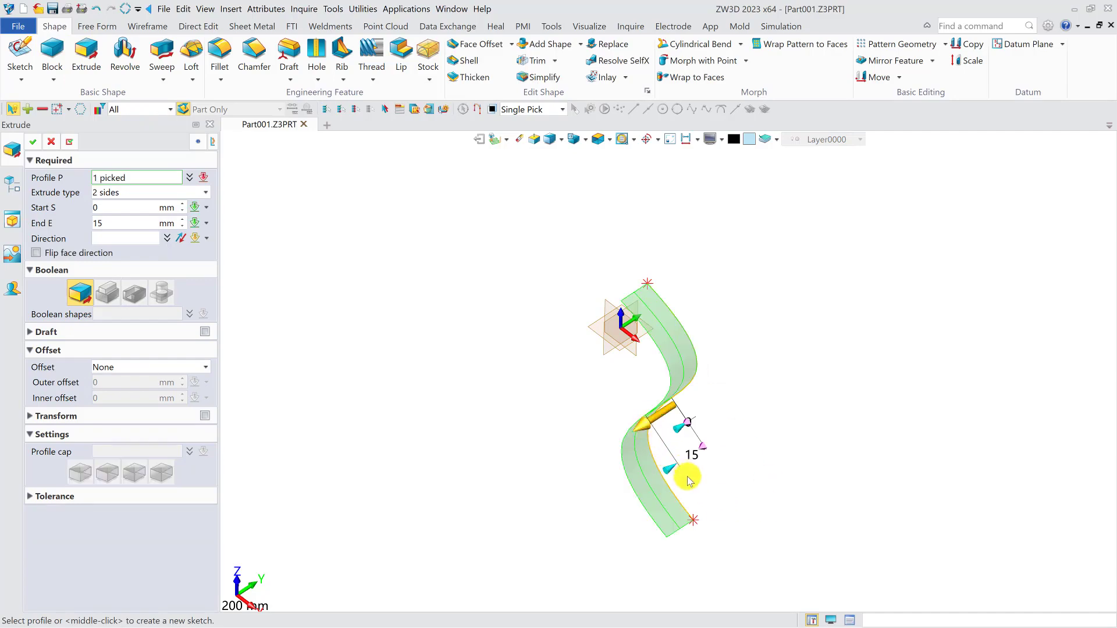
{"action": "left_click_drag", "start_coordinate": [664, 474], "coordinate": [556, 506]}
{"action": "middle_click", "coordinate": [470, 452]}
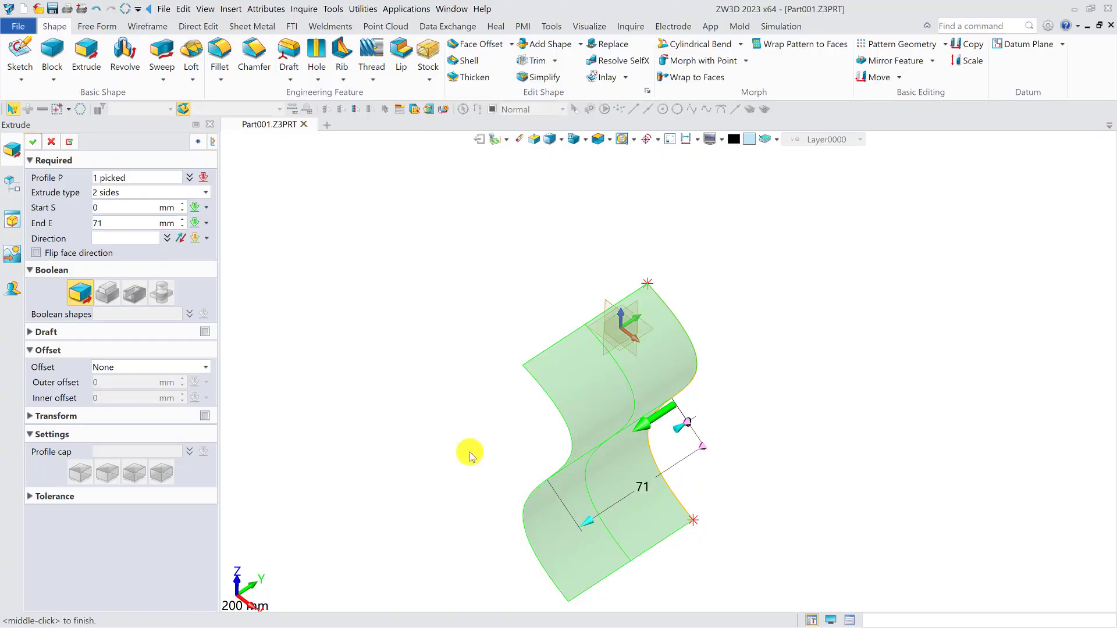
{"action": "middle_click", "coordinate": [471, 453]}
{"action": "right_click_drag", "start_coordinate": [724, 437], "coordinate": [692, 410]}
- Roll the model history back before the extrusion and revolve the Sketch1 curve about the Z axis into a surface
{"action": "left_click_drag", "start_coordinate": [126, 291], "coordinate": [137, 263]}
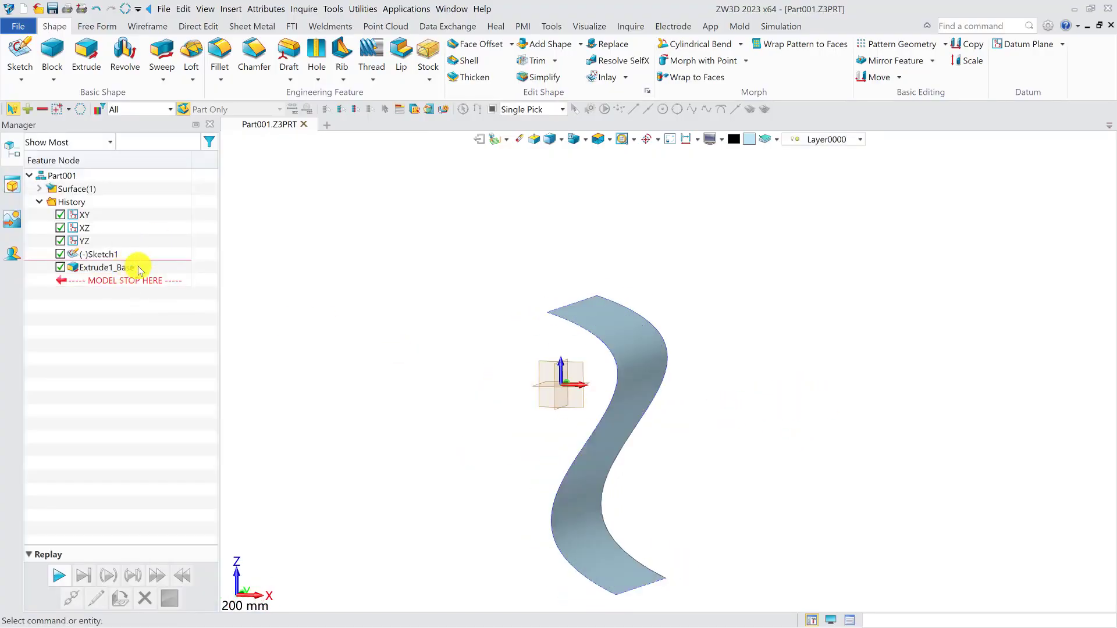
{"action": "left_click", "coordinate": [125, 55]}
{"action": "left_click", "coordinate": [643, 389]}
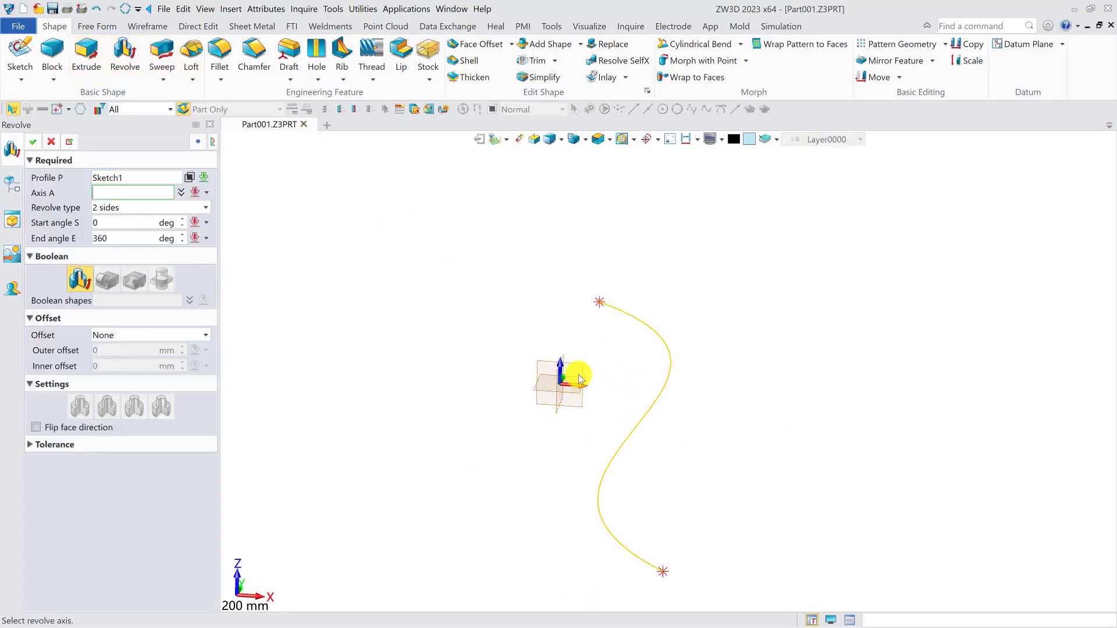
{"action": "left_click", "coordinate": [553, 367]}
{"action": "mouse_move", "coordinate": [569, 369]}
{"action": "right_mouse_down"}
{"action": "mouse_move", "coordinate": [594, 389]}
{"action": "mouse_move", "coordinate": [619, 456]}
{"action": "mouse_move", "coordinate": [605, 434]}
{"action": "right_mouse_up"}
{"action": "middle_click", "coordinate": [594, 389]}
{"action": "scroll", "coordinate": [593, 389], "scroll_direction": "down", "scroll_amount": 2}
- Roll the history back before Sketch1 and begin a spiral helix about the Z axis with start point 0.5,-0.5,0
{"action": "left_click_drag", "start_coordinate": [162, 283], "coordinate": [155, 265]}
{"action": "mouse_move", "coordinate": [558, 326]}
{"action": "right_mouse_down"}
{"action": "mouse_move", "coordinate": [695, 339]}
{"action": "mouse_move", "coordinate": [551, 367]}
{"action": "mouse_move", "coordinate": [587, 365]}
{"action": "right_mouse_up"}
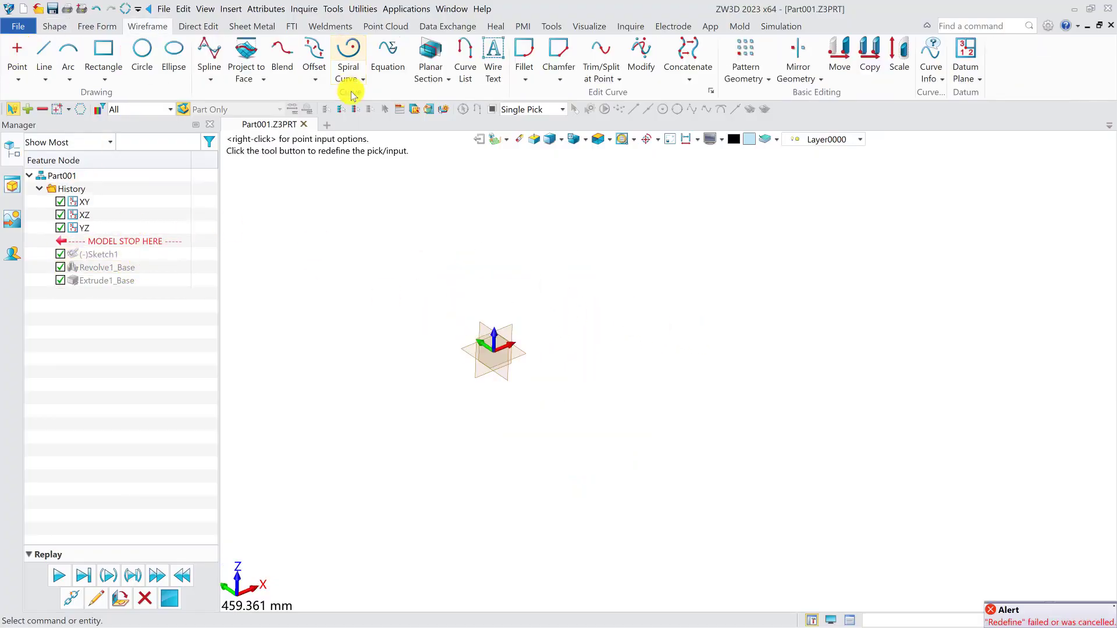
{"action": "left_click", "coordinate": [354, 82]}
{"action": "left_click", "coordinate": [368, 117]}
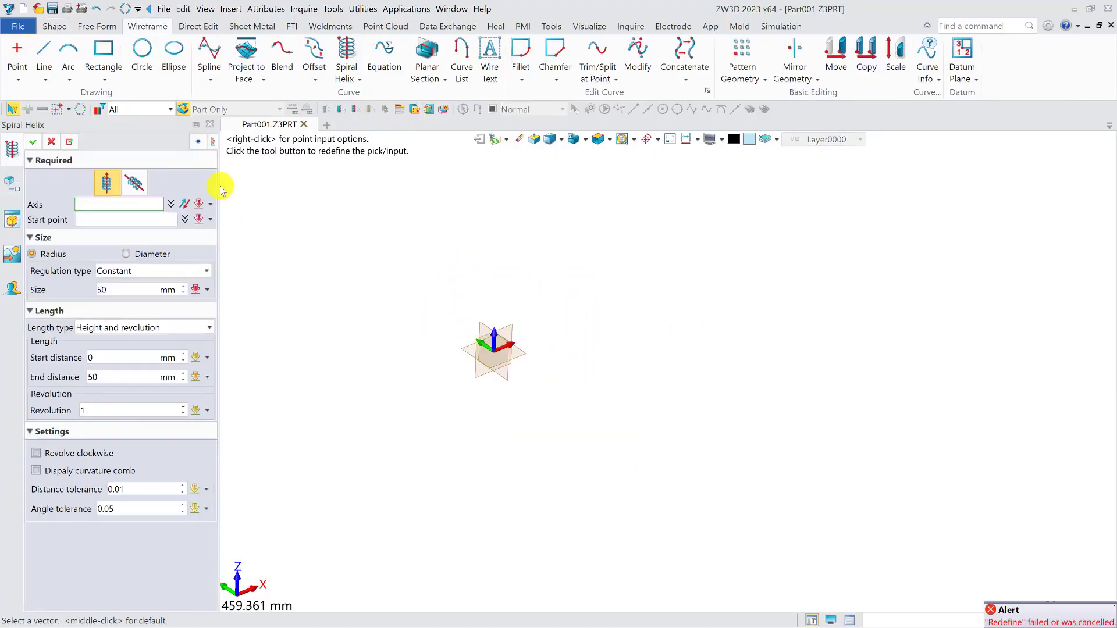
{"action": "left_click", "coordinate": [494, 333]}
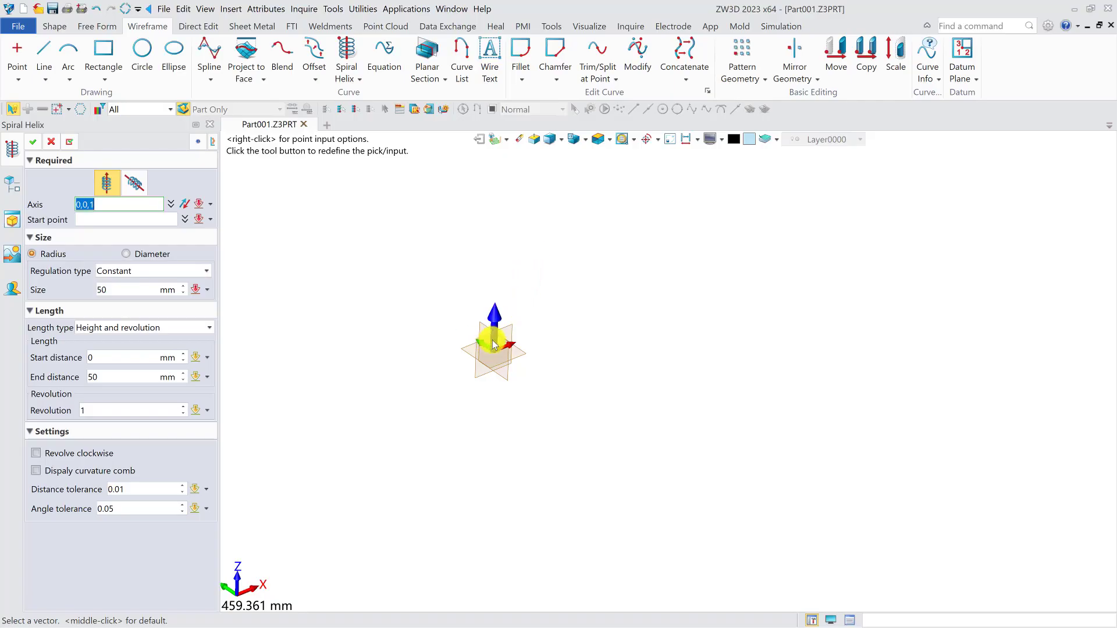
{"action": "left_click", "coordinate": [495, 353]}
{"action": "left_click", "coordinate": [494, 353]}
{"action": "right_click_drag", "start_coordinate": [599, 273], "coordinate": [548, 349]}
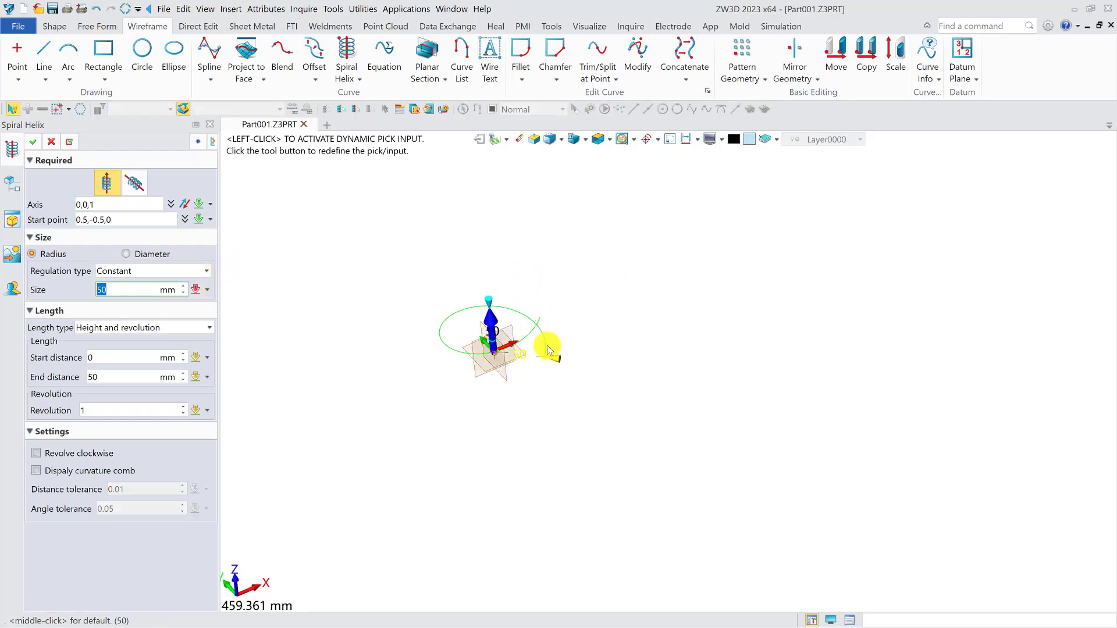
- Create the helix with a radius of 49 mm, an end distance of 51 mm and 2 revolutions
{"action": "type", "text": "49"}
{"action": "left_click", "coordinate": [114, 378]}
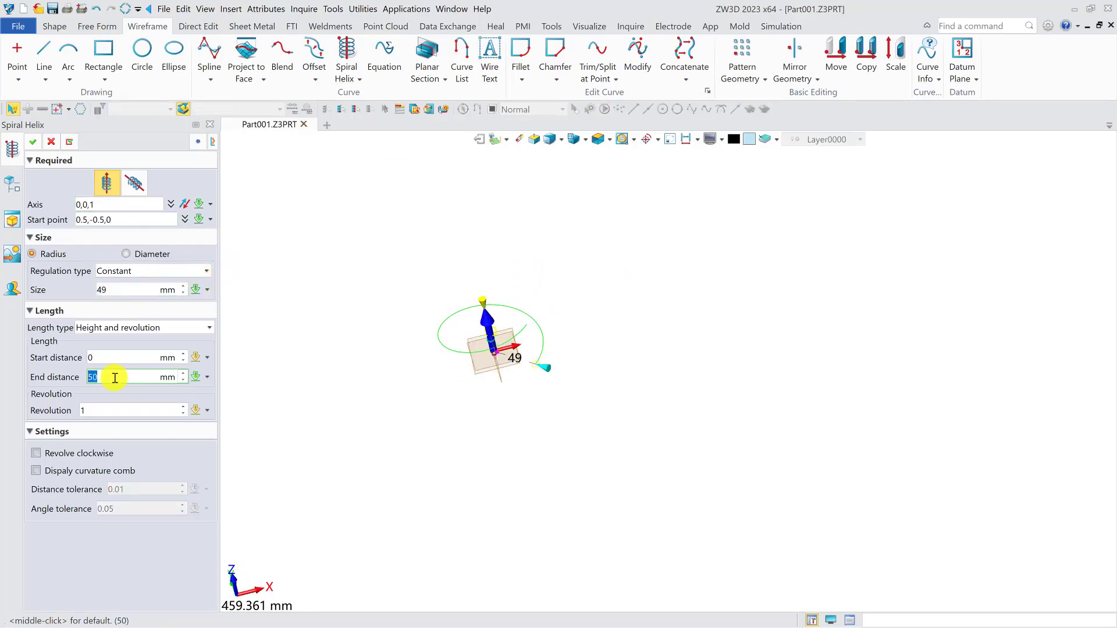
{"action": "scroll", "coordinate": [117, 407], "scroll_direction": "up", "scroll_amount": 5}
{"action": "scroll", "coordinate": [117, 407], "scroll_direction": "down", "scroll_amount": 4}
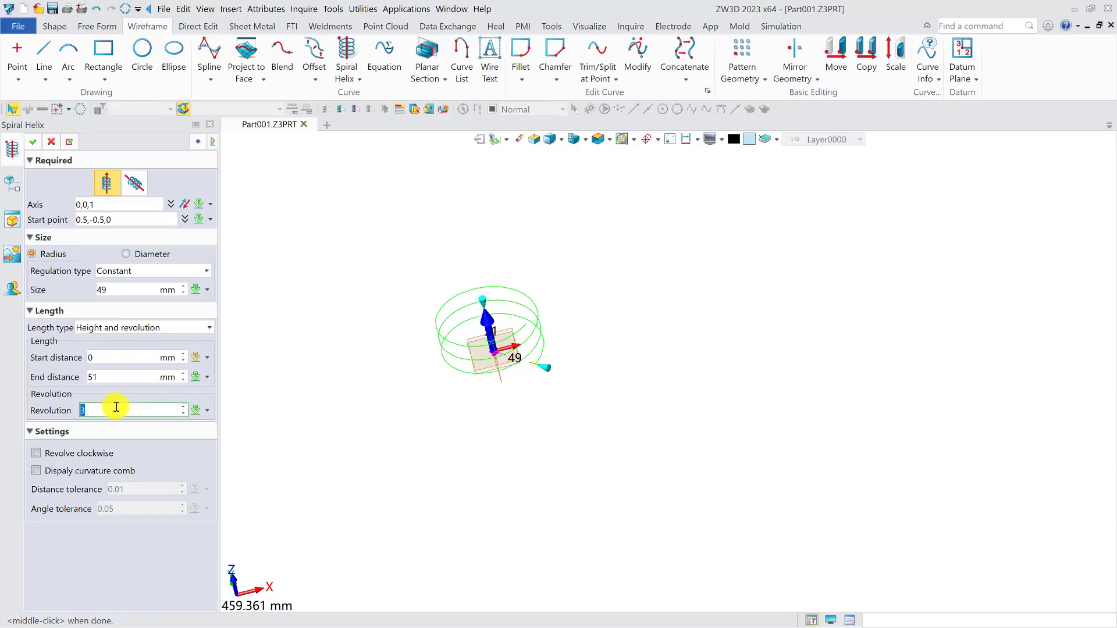
{"action": "left_click", "coordinate": [34, 142]}
- Sketch a small three-point arc on the XZ plane near the helix's lower end, from about (34.6, 2.7) to (35, -5)
{"action": "left_click", "coordinate": [54, 27]}
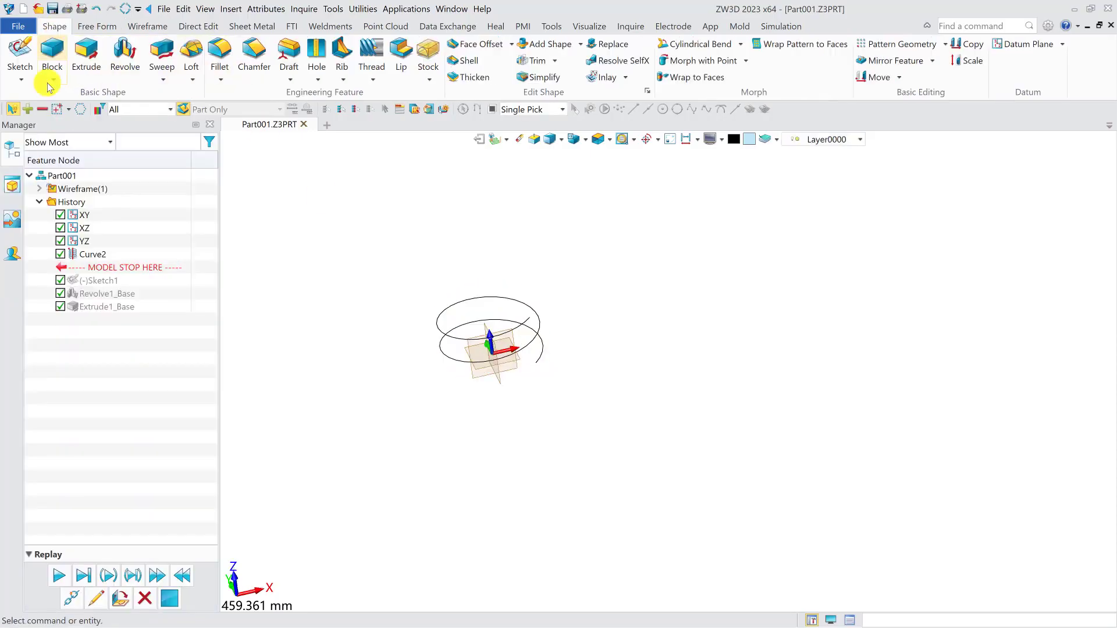
{"action": "left_click", "coordinate": [20, 55]}
{"action": "left_click", "coordinate": [516, 374]}
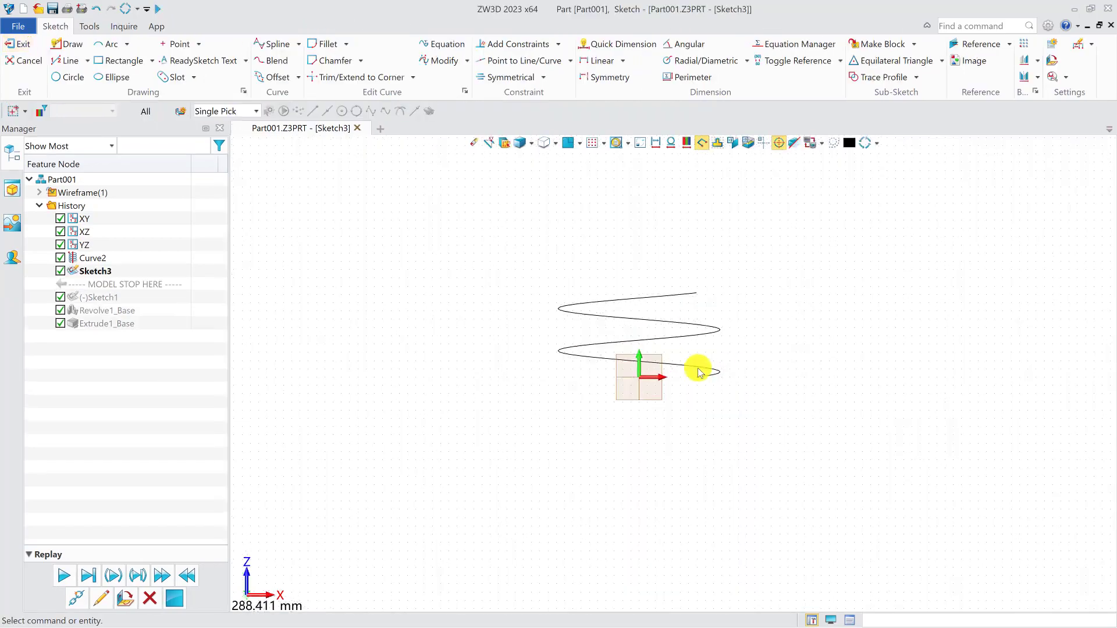
{"action": "left_click", "coordinate": [108, 43]}
{"action": "scroll", "coordinate": [715, 427], "scroll_direction": "up", "scroll_amount": 2}
{"action": "left_click", "coordinate": [697, 349]}
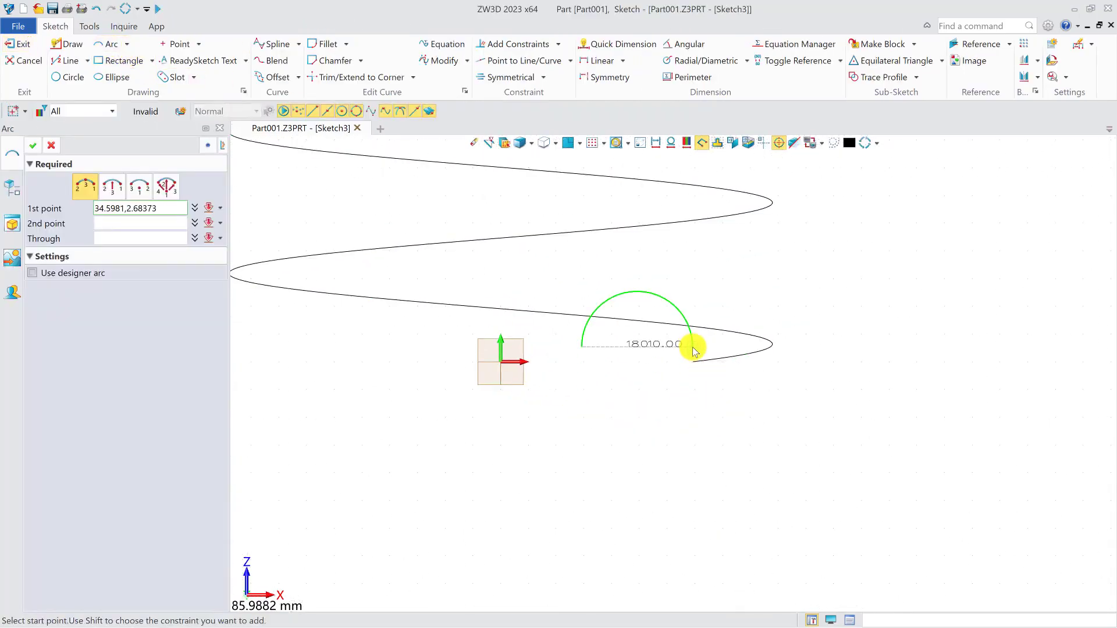
{"action": "left_click", "coordinate": [694, 396]}
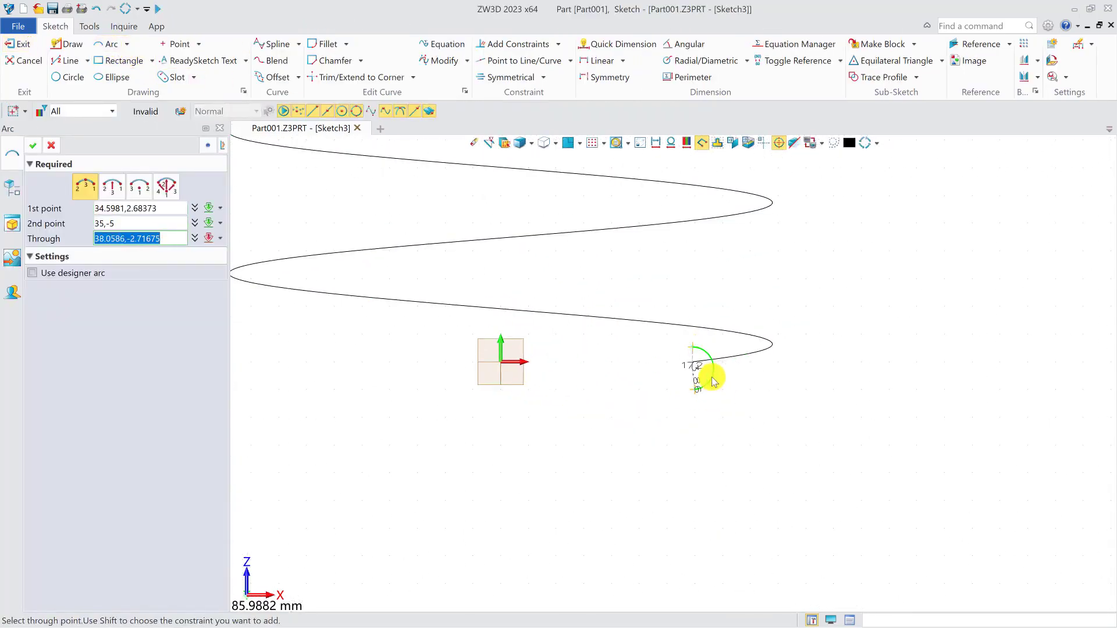
{"action": "left_click", "coordinate": [714, 381]}
{"action": "middle_click", "coordinate": [656, 388]}
{"action": "left_click", "coordinate": [23, 47]}
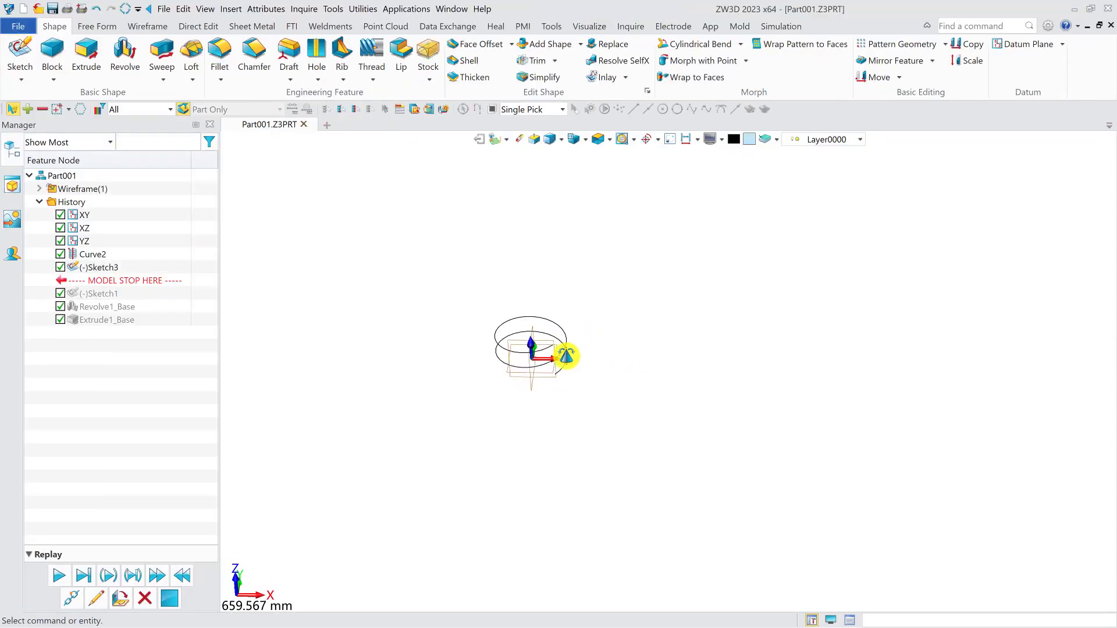
- Sweep the small arc along the helix to form a coiled surface
{"action": "scroll", "coordinate": [558, 361], "scroll_direction": "up", "scroll_amount": 4}
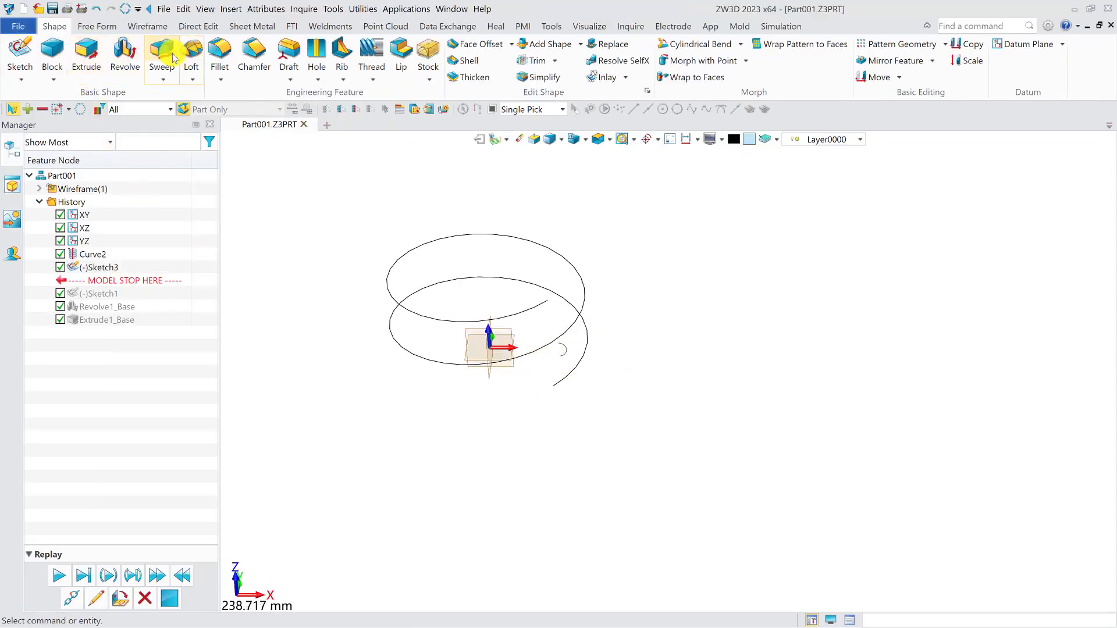
{"action": "left_click", "coordinate": [162, 53]}
{"action": "left_click", "coordinate": [569, 349]}
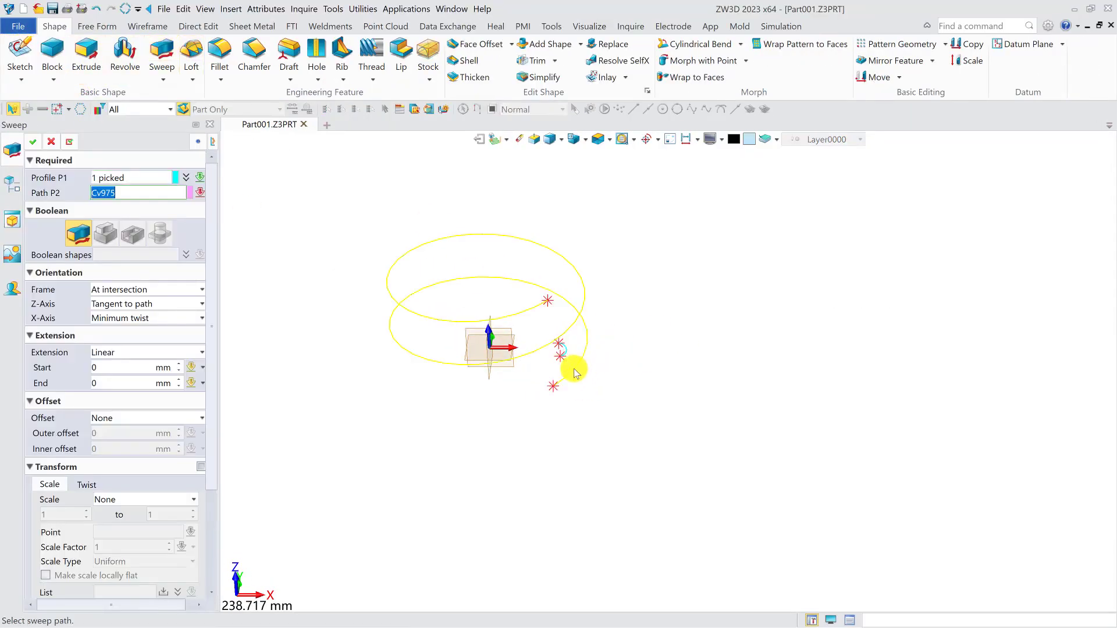
{"action": "left_click", "coordinate": [571, 369]}
{"action": "left_click", "coordinate": [32, 142]}
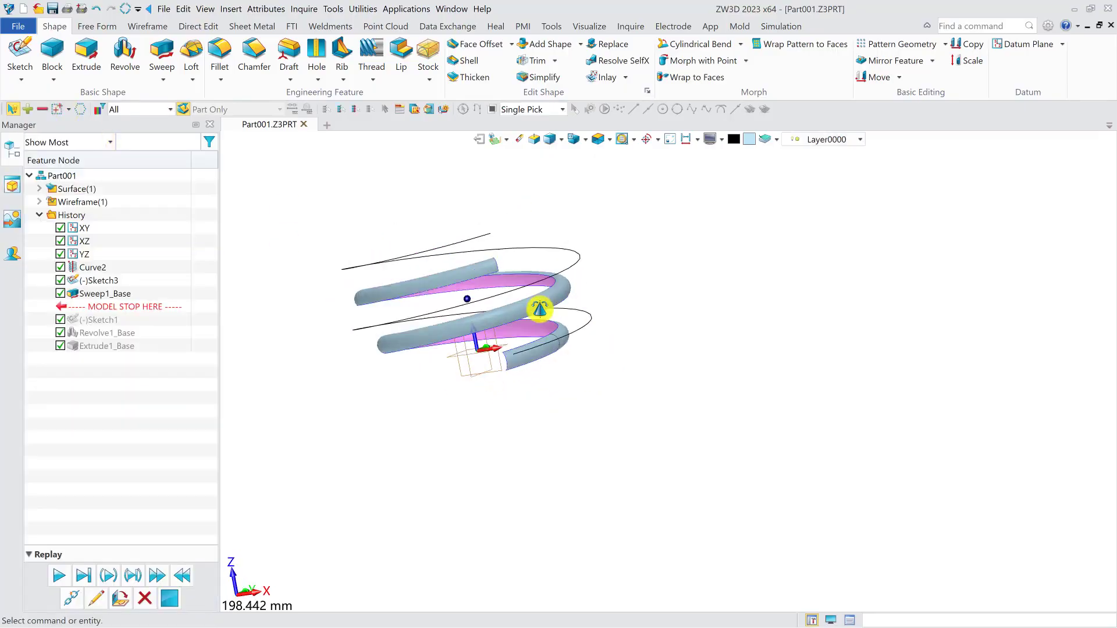
- Roll the history back before the helix and sketch an upward-bulging arc on the XZ plane from (-25, 0) to (30, 0)
{"action": "left_click_drag", "start_coordinate": [130, 304], "coordinate": [128, 241]}
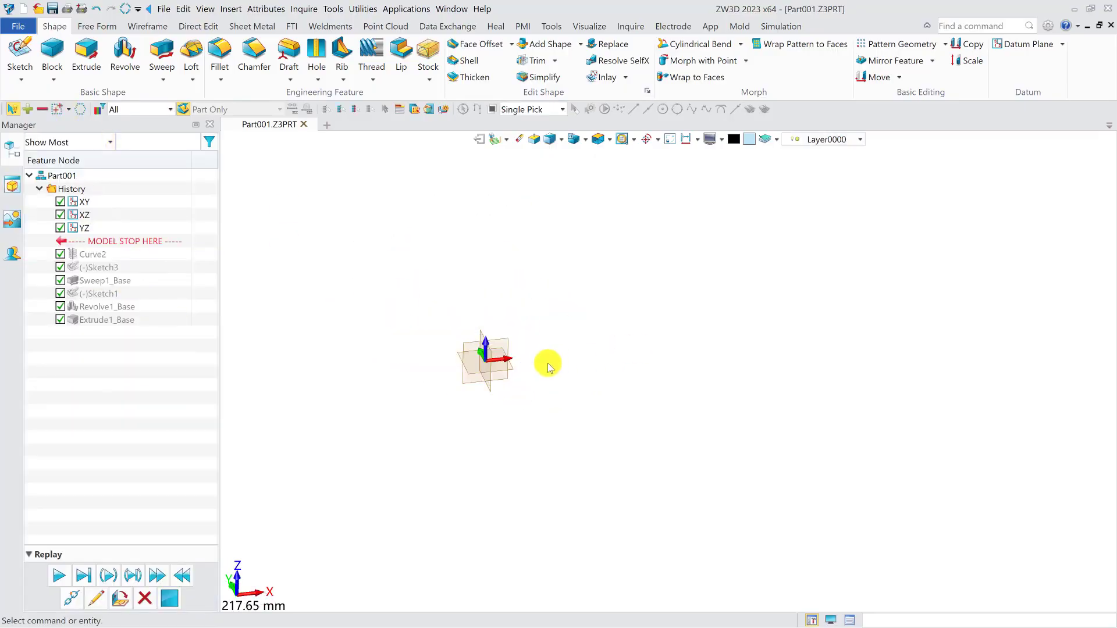
{"action": "left_click", "coordinate": [26, 52]}
{"action": "left_click", "coordinate": [506, 340]}
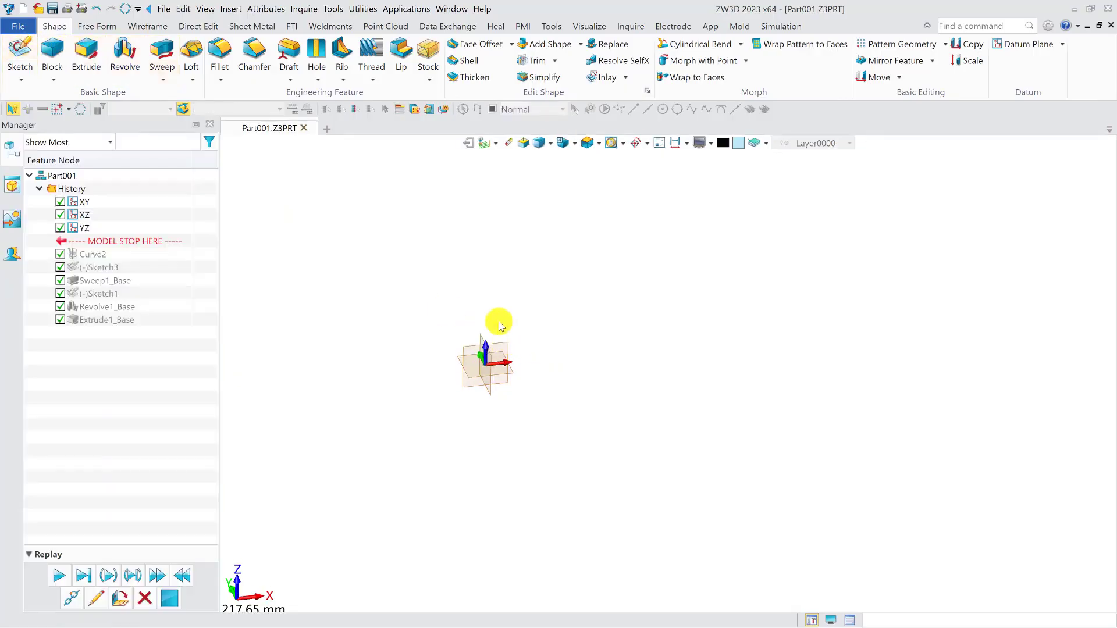
{"action": "left_click", "coordinate": [107, 43]}
{"action": "left_click", "coordinate": [618, 373]}
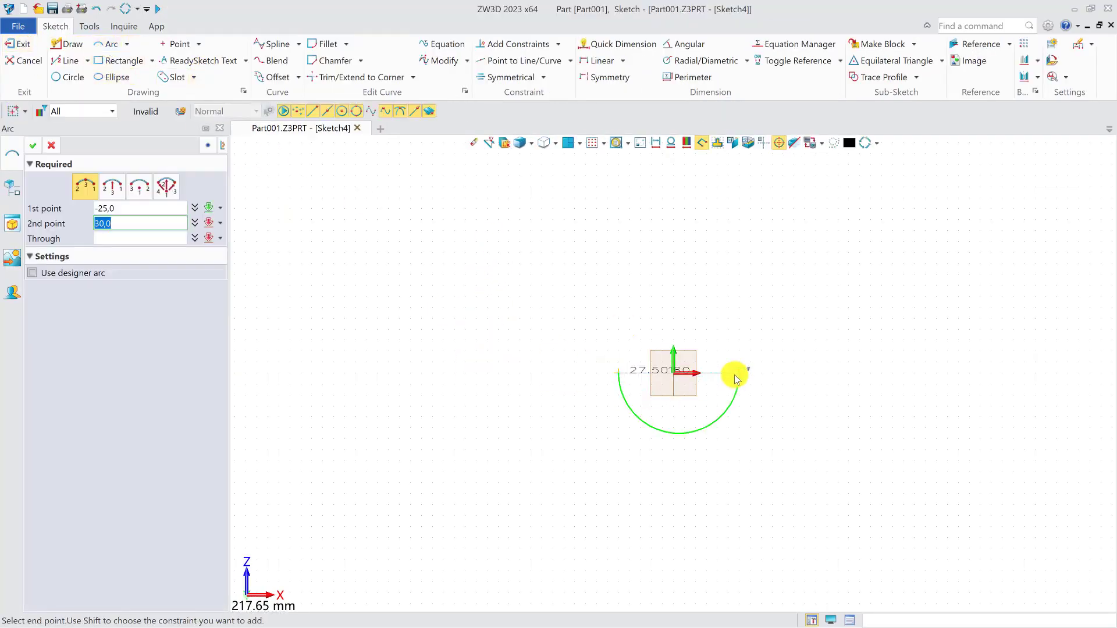
{"action": "left_click", "coordinate": [739, 373]}
{"action": "left_click", "coordinate": [683, 326]}
{"action": "left_click", "coordinate": [19, 44]}
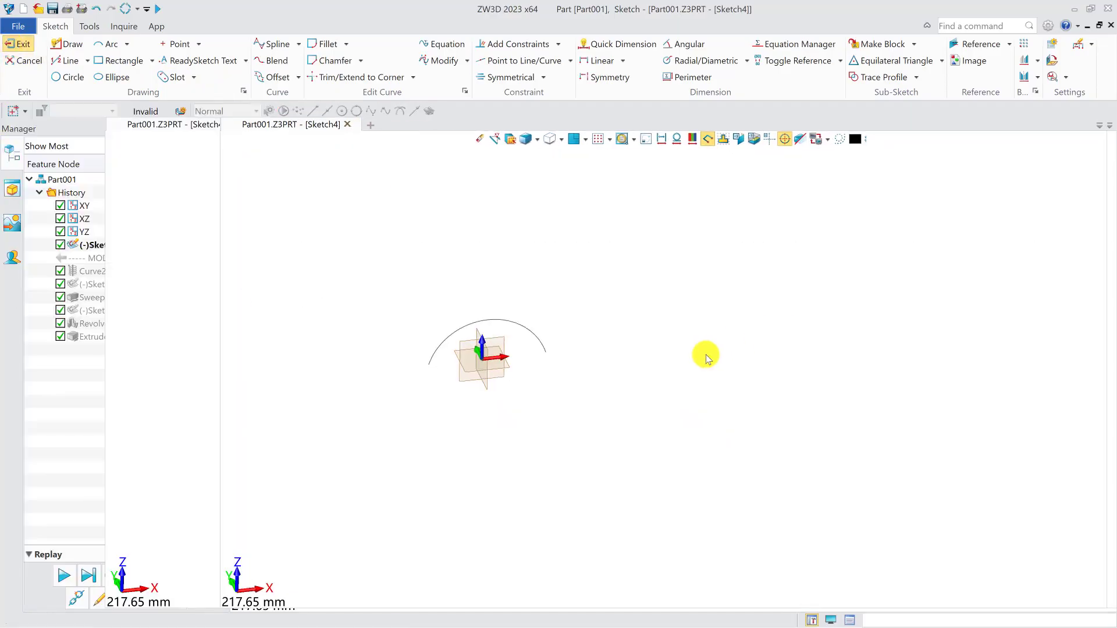
- Create a datum plane parallel to the XZ plane, offset freehand toward the front of the arc
{"action": "left_click", "coordinate": [1027, 45]}
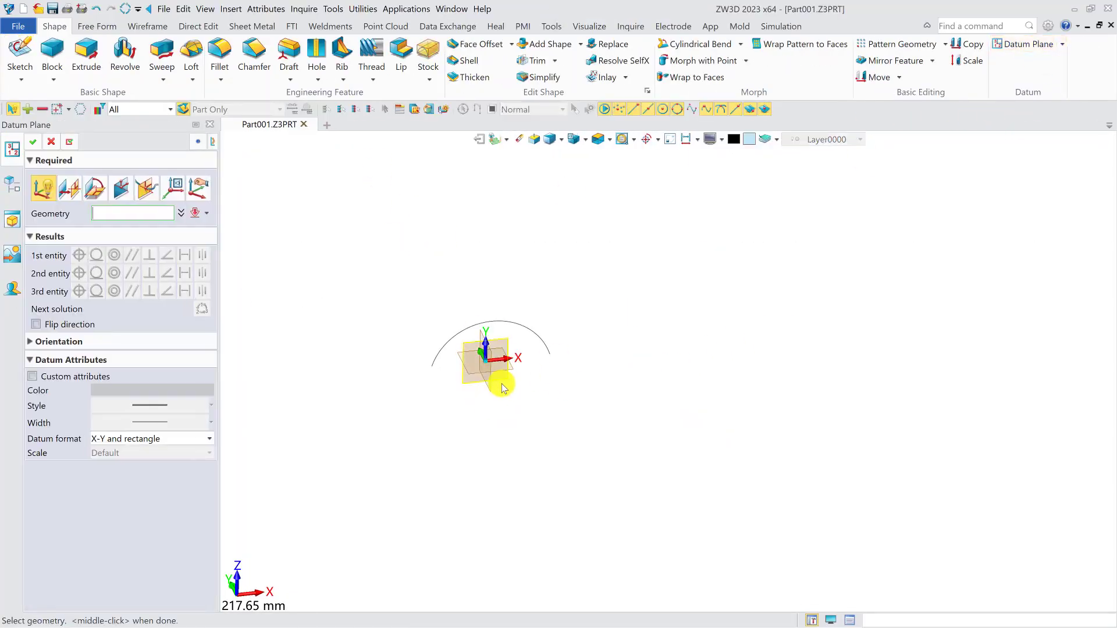
{"action": "left_click", "coordinate": [493, 365]}
{"action": "left_click_drag", "start_coordinate": [491, 367], "coordinate": [521, 439]}
{"action": "middle_click", "coordinate": [518, 435]}
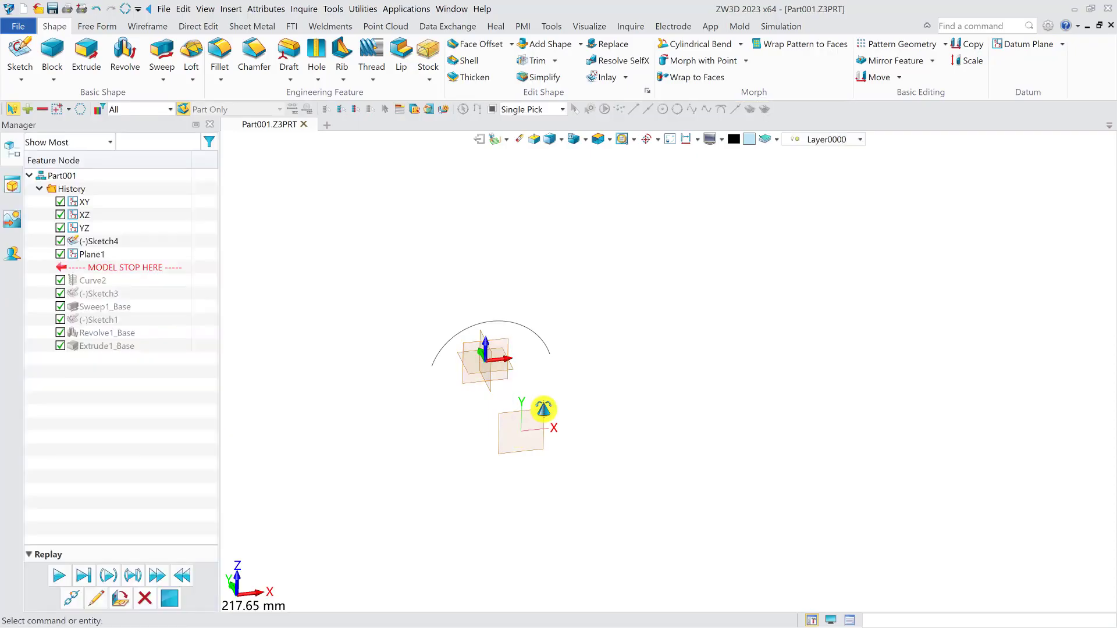
- Sketch an open three-sided profile on the offset datum plane, with two vertical lines joined by a horizontal line above the arc
{"action": "right_click_drag", "start_coordinate": [543, 409], "coordinate": [573, 416]}
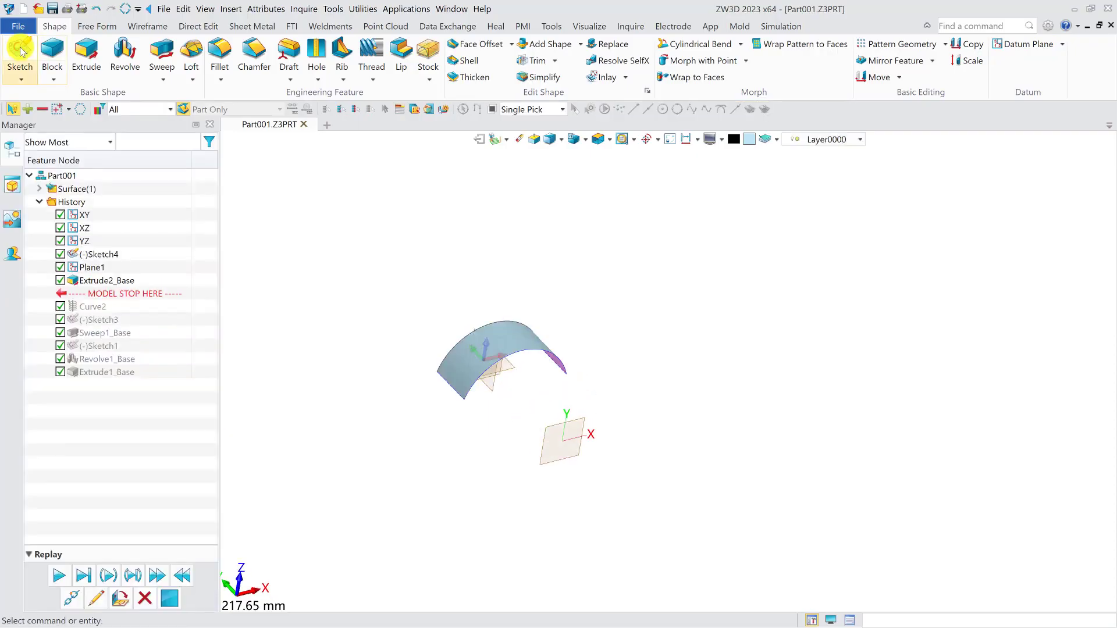
{"action": "left_click", "coordinate": [19, 49]}
{"action": "left_click", "coordinate": [560, 441]}
{"action": "middle_click", "coordinate": [541, 406]}
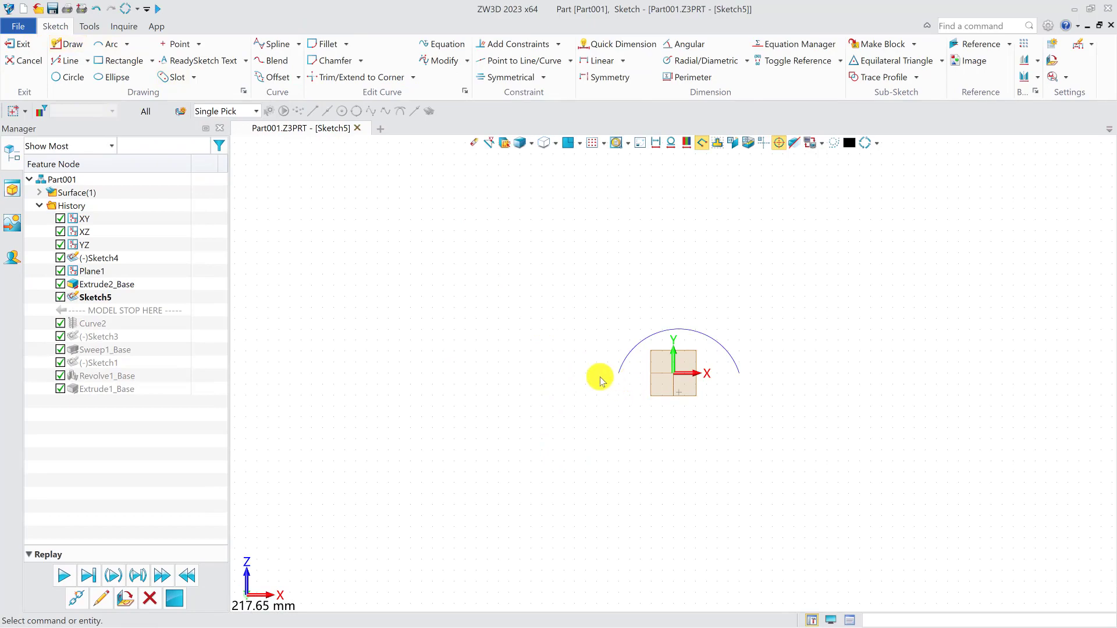
{"action": "left_click", "coordinate": [70, 43]}
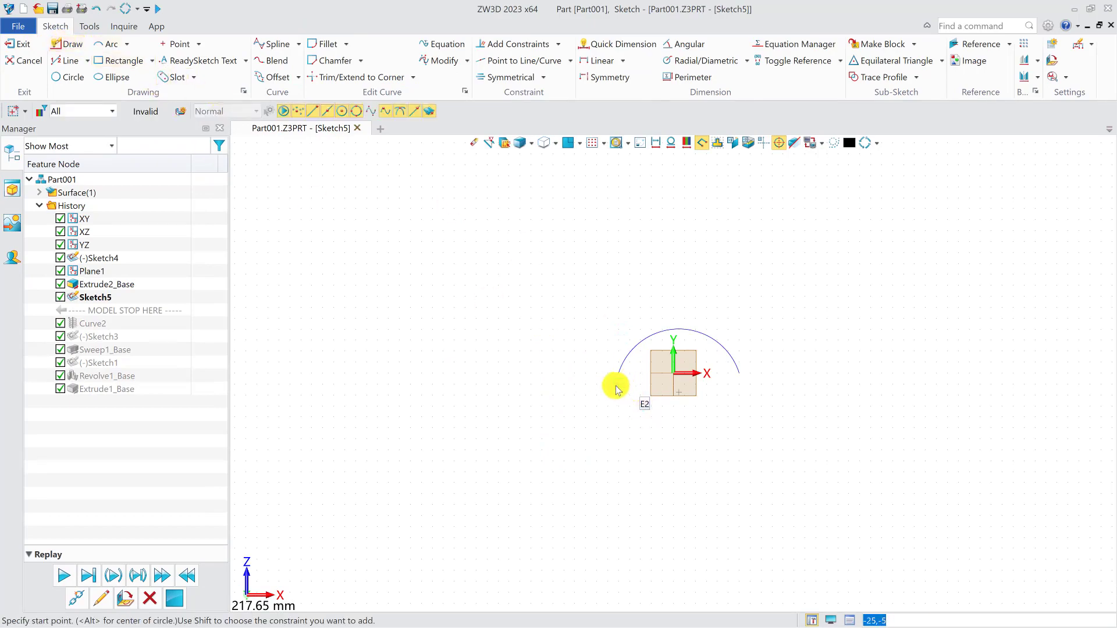
{"action": "left_click", "coordinate": [614, 378]}
{"action": "left_click", "coordinate": [615, 319]}
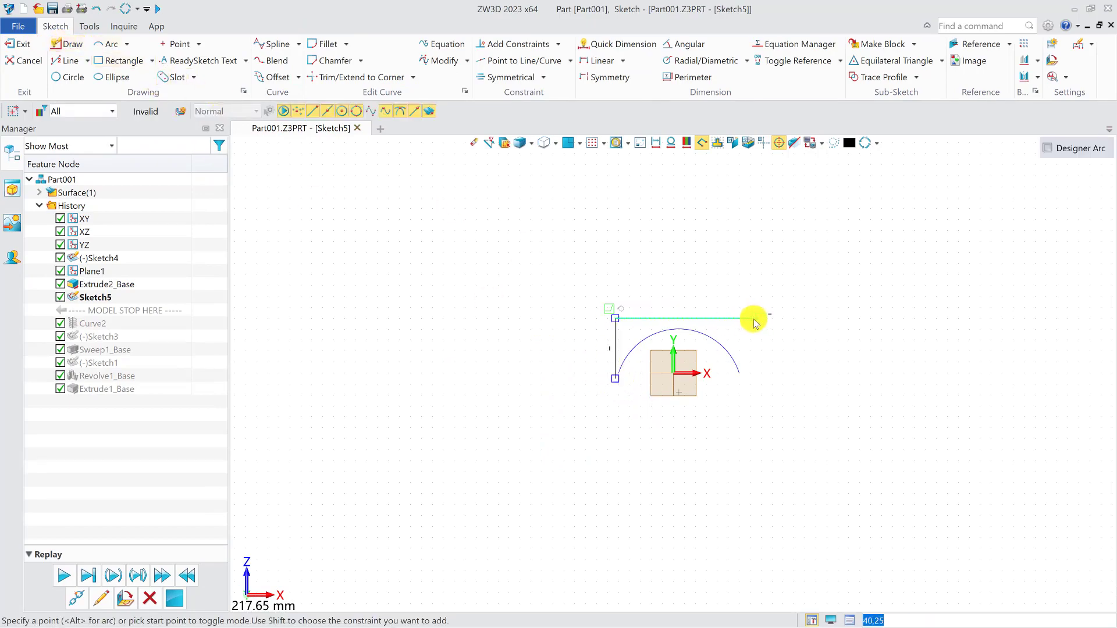
{"action": "left_click", "coordinate": [728, 318]}
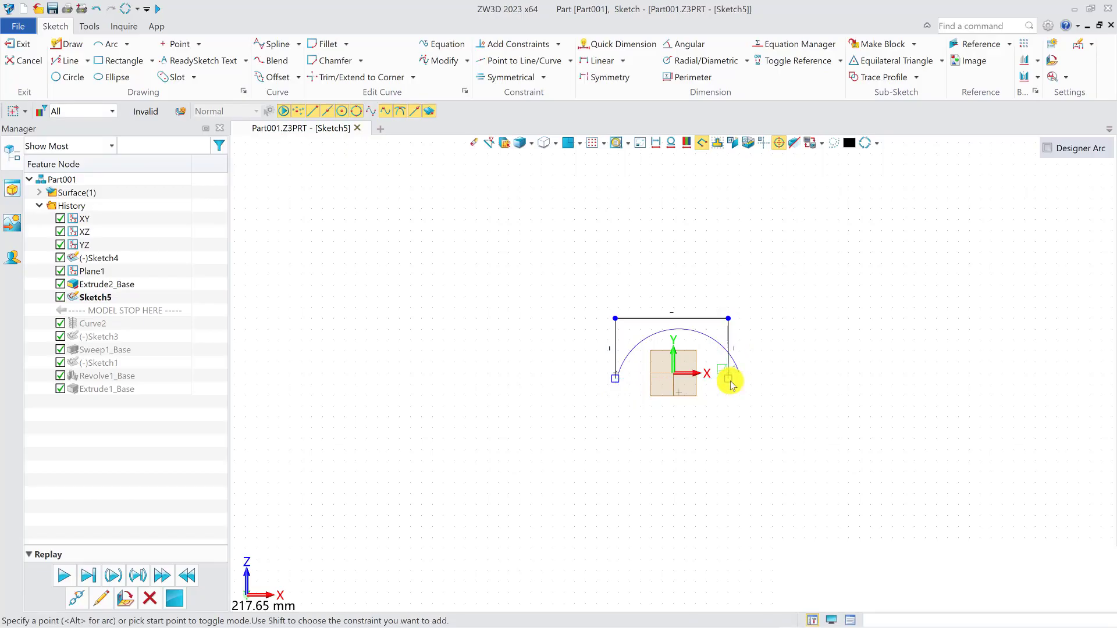
- Fillet both upper corners of the three-sided profile with a 10 mm radius and finish the sketch
{"action": "left_click", "coordinate": [328, 44]}
{"action": "left_click", "coordinate": [616, 332]}
{"action": "left_click", "coordinate": [639, 319]}
{"action": "left_click", "coordinate": [695, 319]}
{"action": "left_click", "coordinate": [728, 330]}
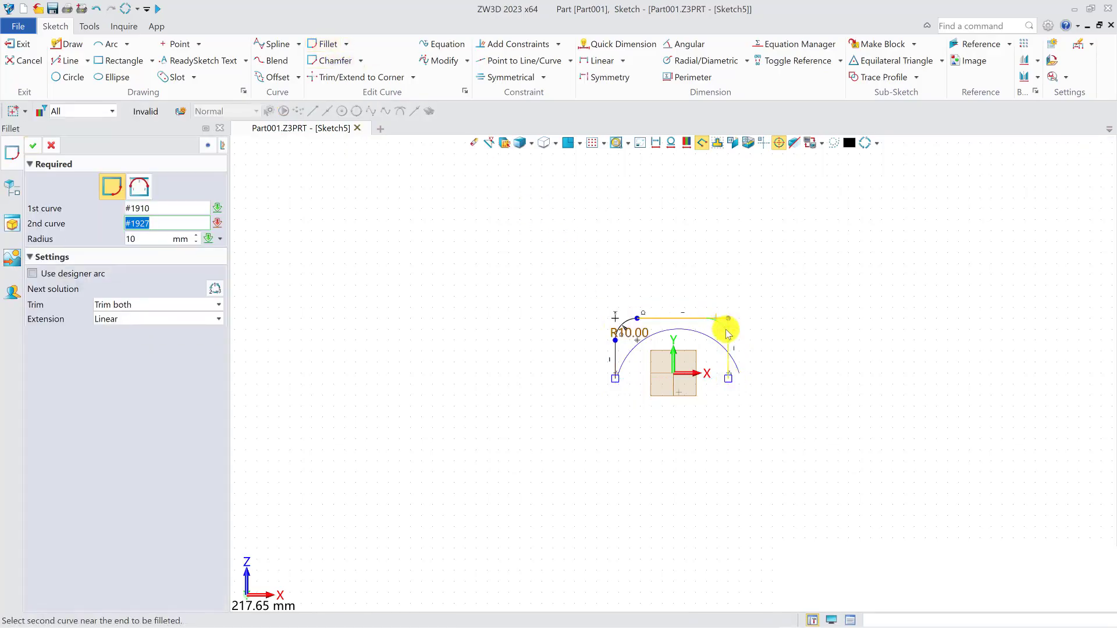
{"action": "left_click", "coordinate": [49, 147]}
{"action": "left_click", "coordinate": [17, 51]}
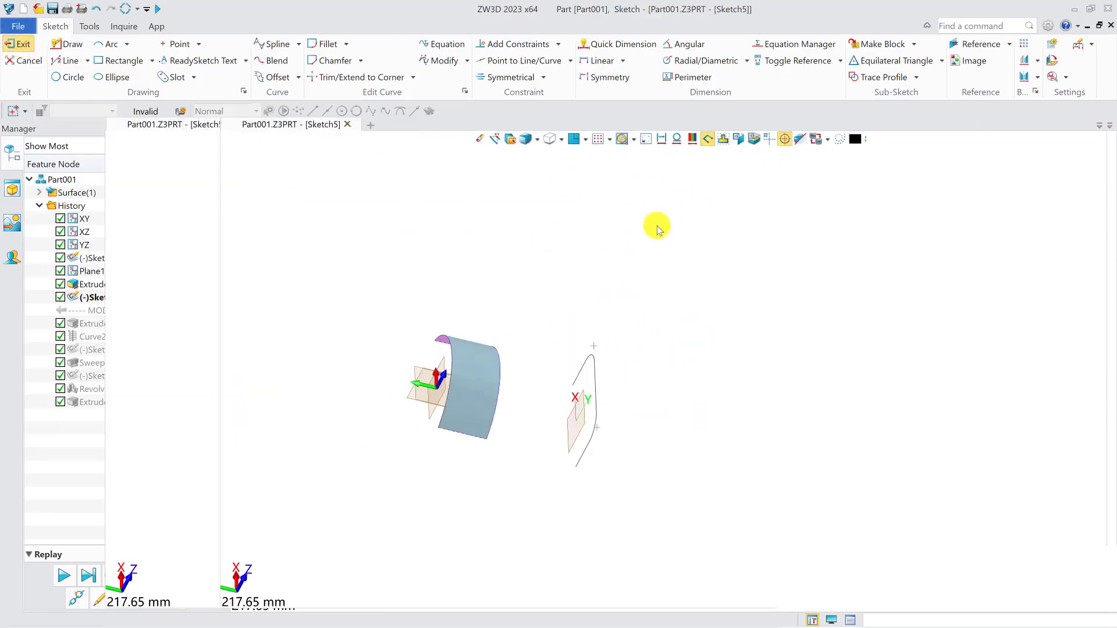
- Loft a tangent surface between the facing edges of the extruded arc surface and the extruded filleted surface
{"action": "left_click", "coordinate": [191, 63]}
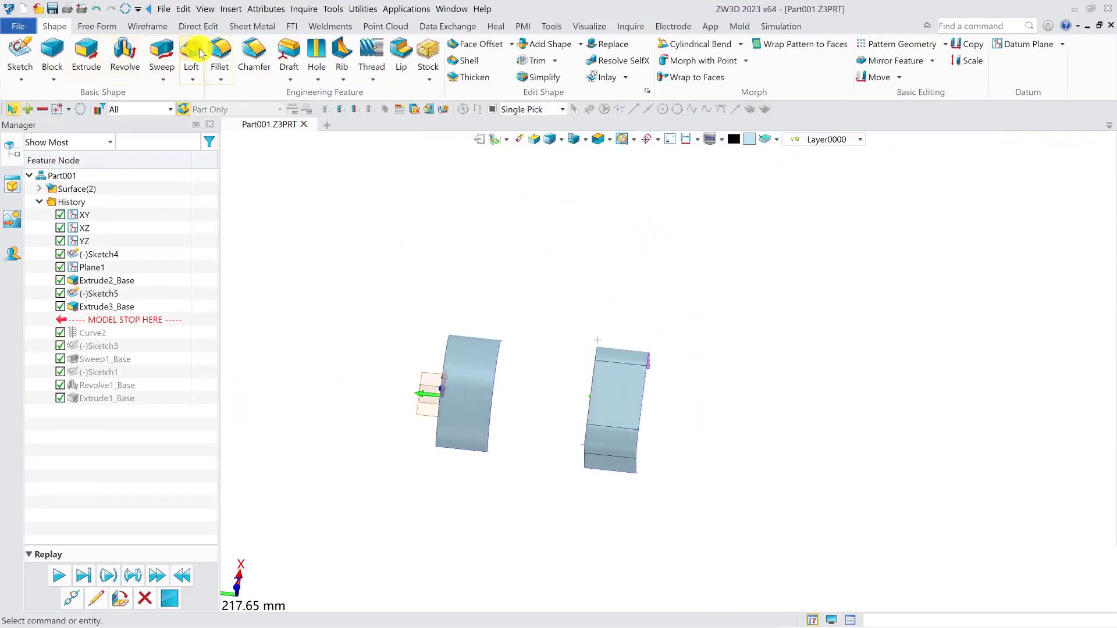
{"action": "left_click", "coordinate": [495, 371]}
{"action": "middle_click", "coordinate": [524, 368]}
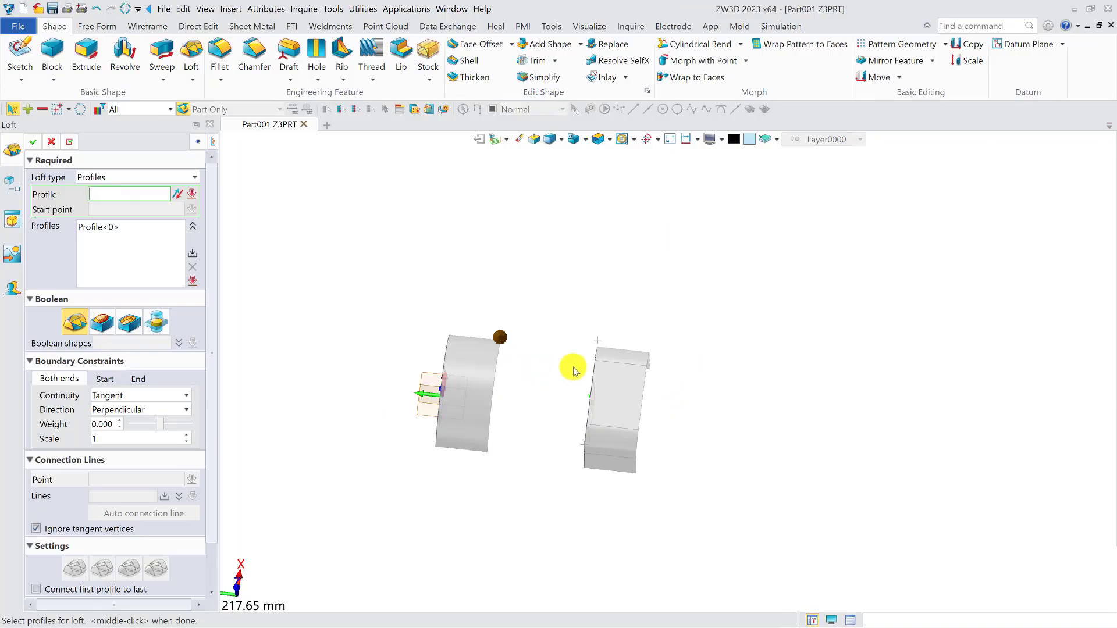
{"action": "right_click_drag", "start_coordinate": [573, 368], "coordinate": [586, 347]}
{"action": "left_click", "coordinate": [571, 341]}
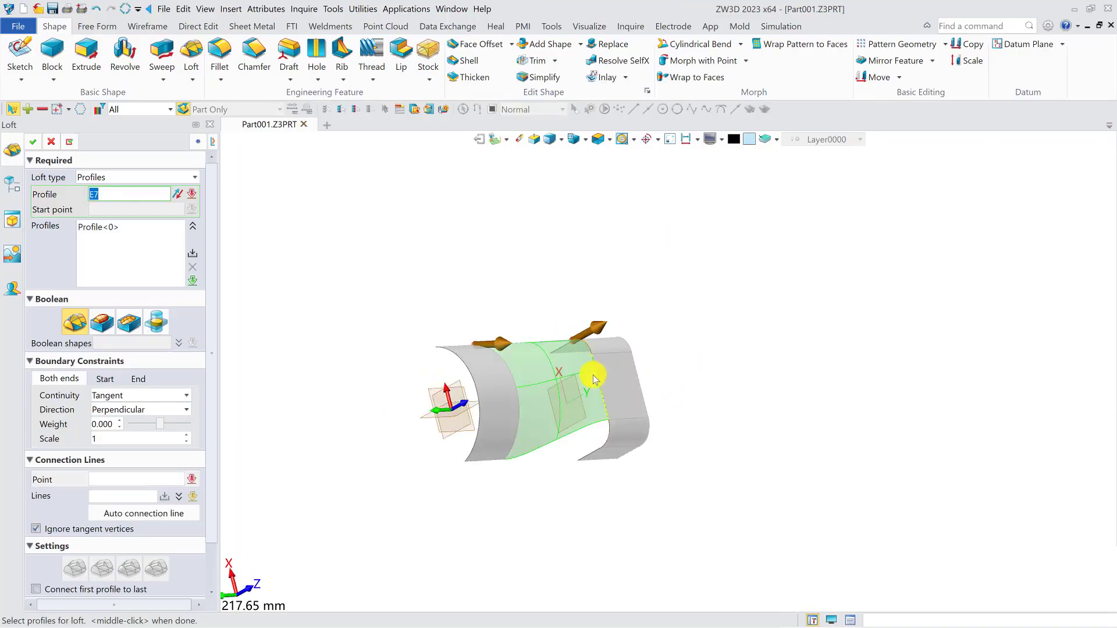
{"action": "left_click", "coordinate": [603, 446]}
{"action": "left_click", "coordinate": [588, 460]}
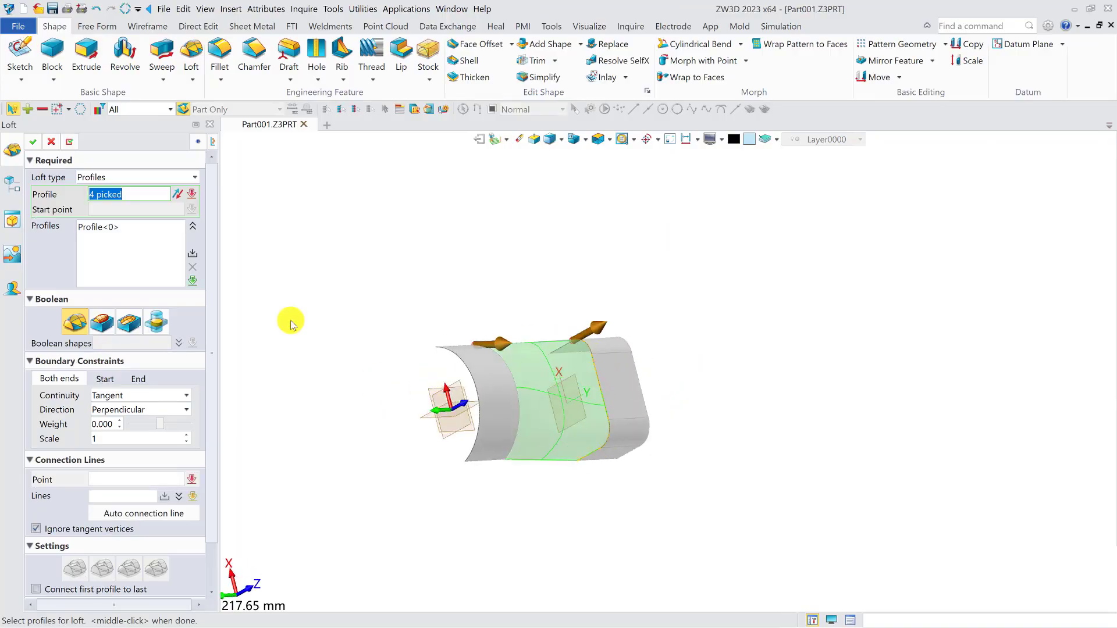
{"action": "left_click", "coordinate": [38, 143]}
{"action": "right_click_drag", "start_coordinate": [563, 367], "coordinate": [644, 324]}
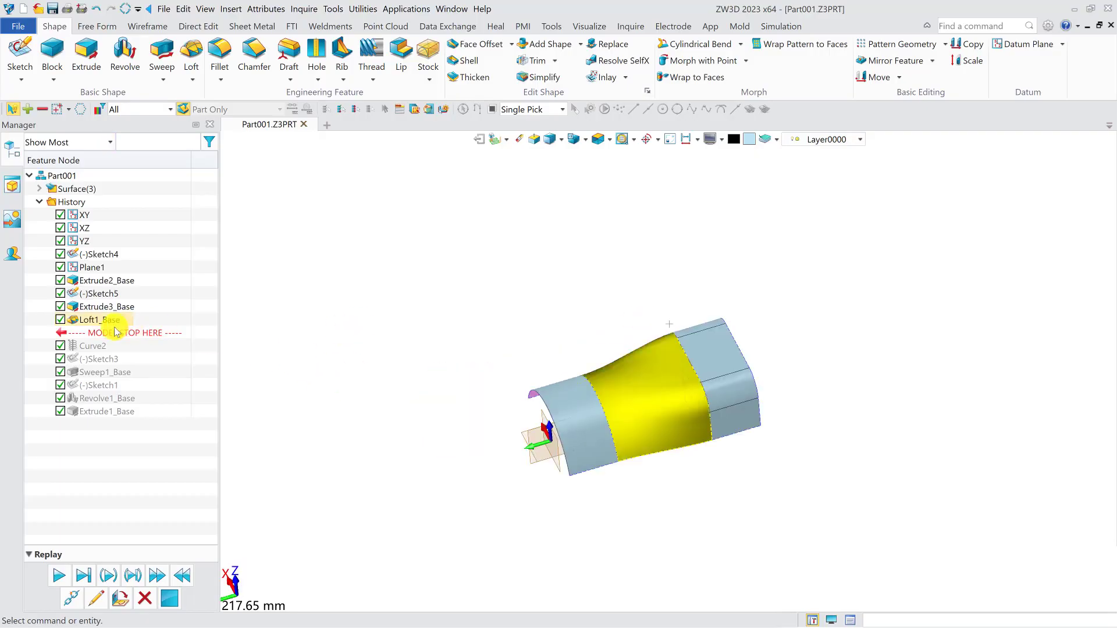
- Roll the history back to just after the default datum planes and sketch a 60 × 50 mm rectangle around the origin on the XY plane
{"action": "mouse_move", "coordinate": [114, 330]}
{"action": "left_mouse_down"}
{"action": "mouse_move", "coordinate": [140, 283]}
{"action": "mouse_move", "coordinate": [137, 254]}
{"action": "left_mouse_up"}
{"action": "left_click", "coordinate": [20, 55]}
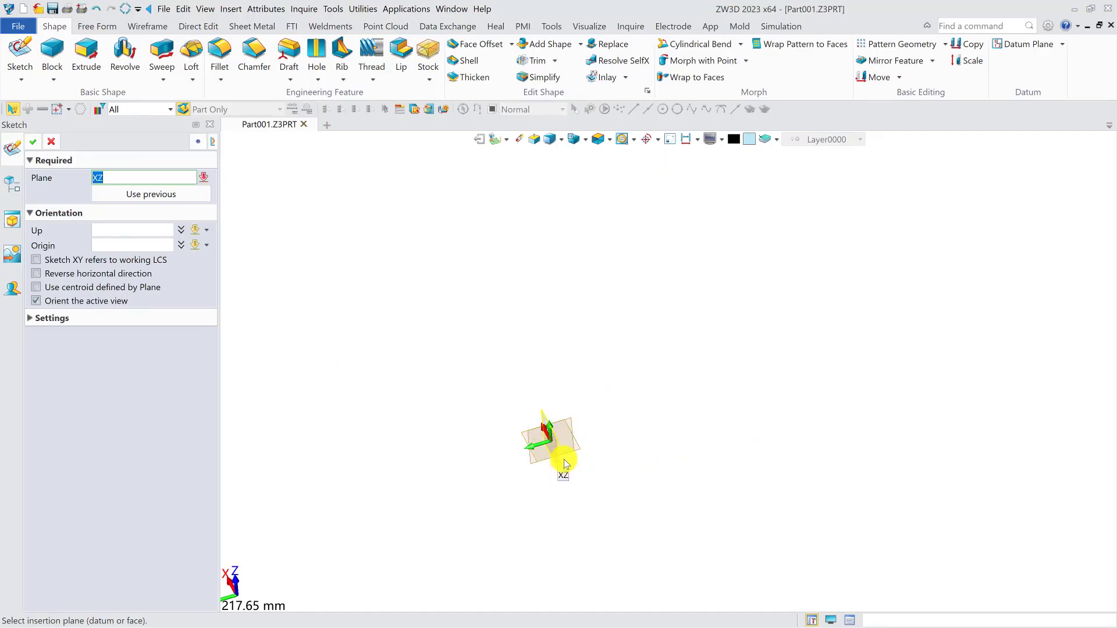
{"action": "middle_click", "coordinate": [574, 448]}
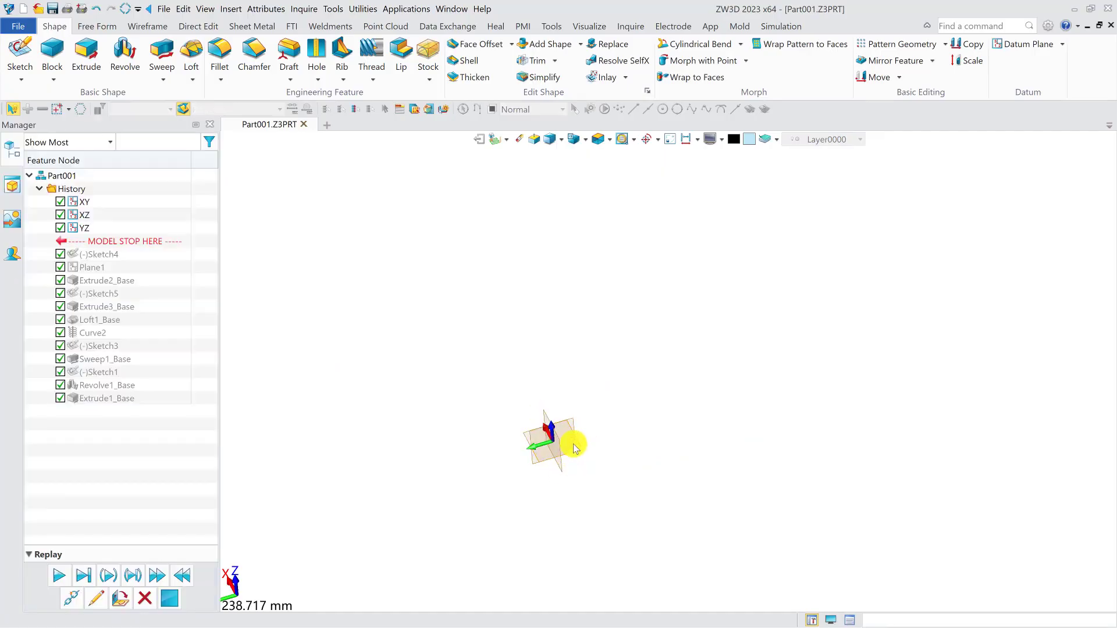
{"action": "left_click", "coordinate": [120, 60]}
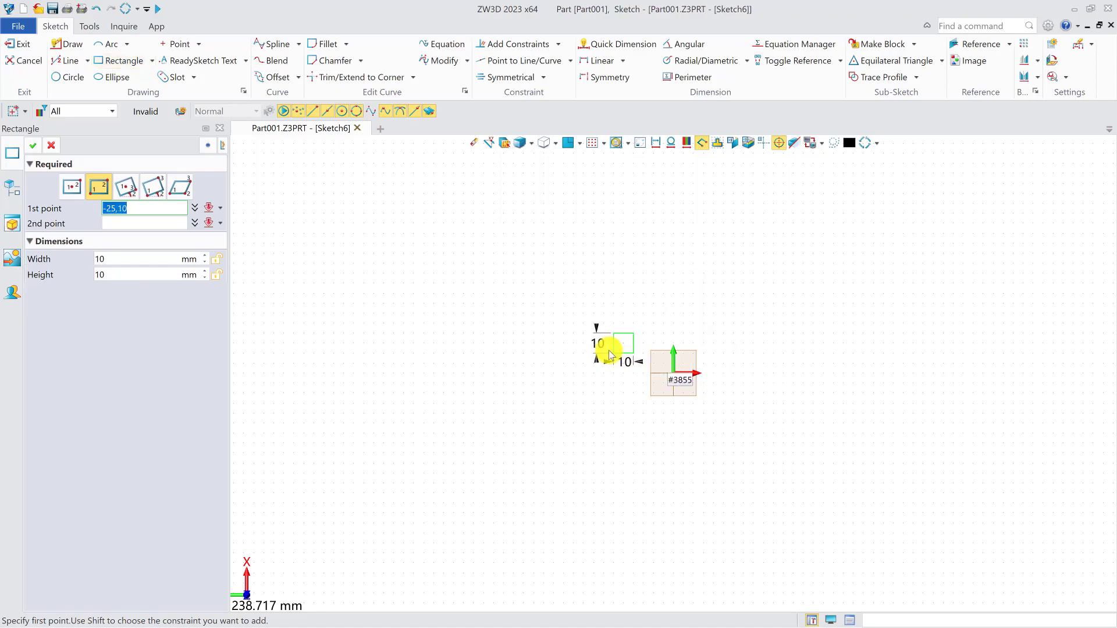
{"action": "left_click", "coordinate": [613, 323]}
{"action": "left_click", "coordinate": [734, 423]}
{"action": "middle_click", "coordinate": [737, 430]}
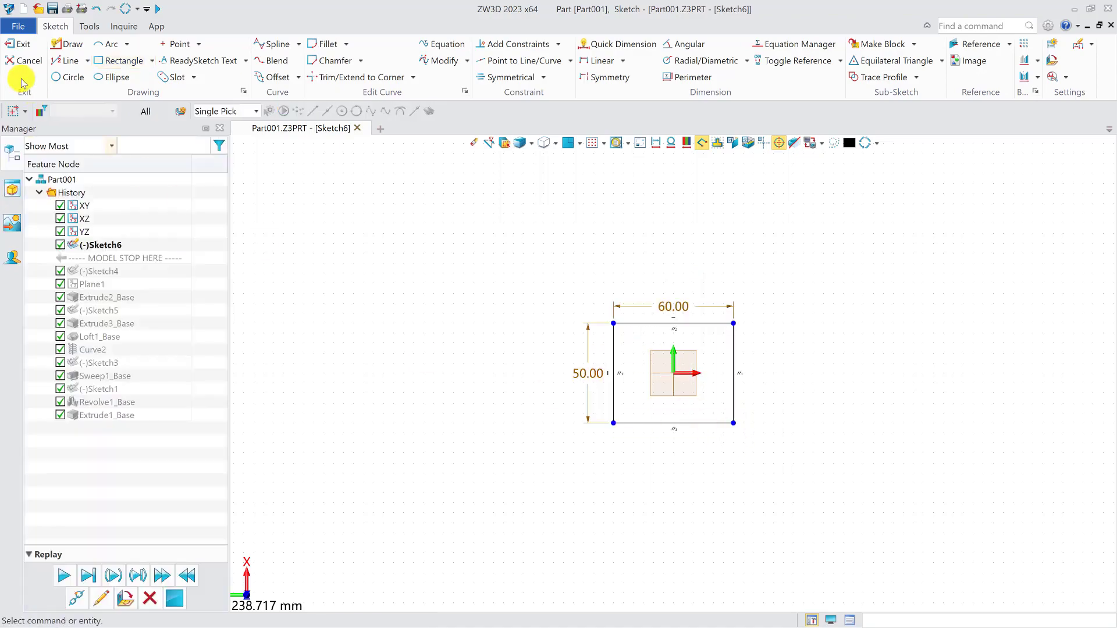
{"action": "left_click", "coordinate": [13, 45]}
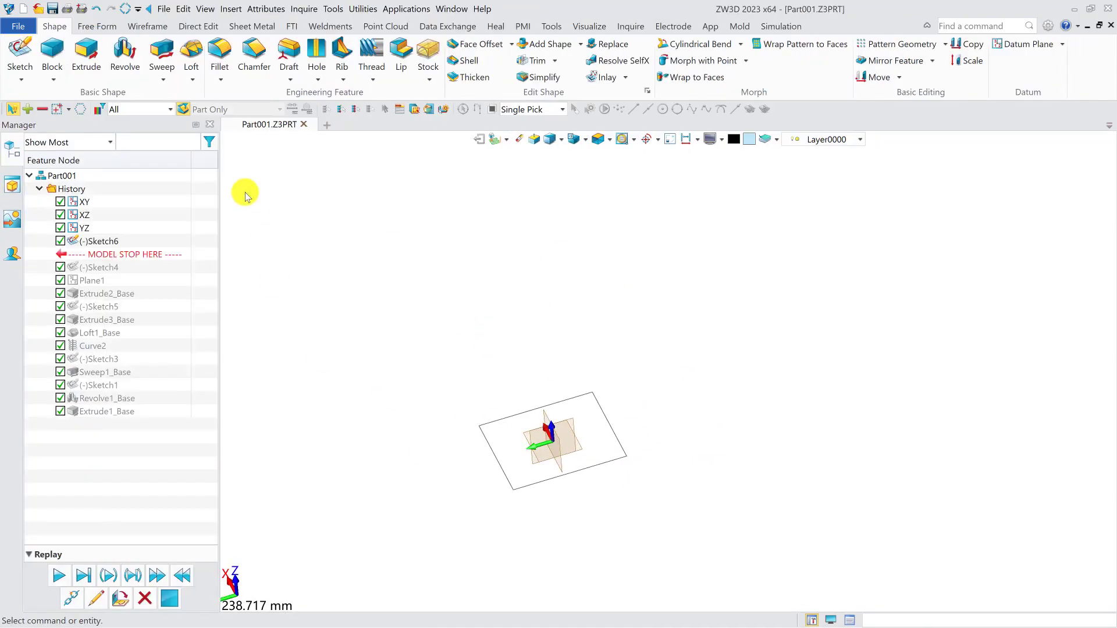
- Extrude the rectangular sketch upward by 23.5 mm with only the start end capped
{"action": "left_click", "coordinate": [86, 54]}
{"action": "left_click", "coordinate": [610, 427]}
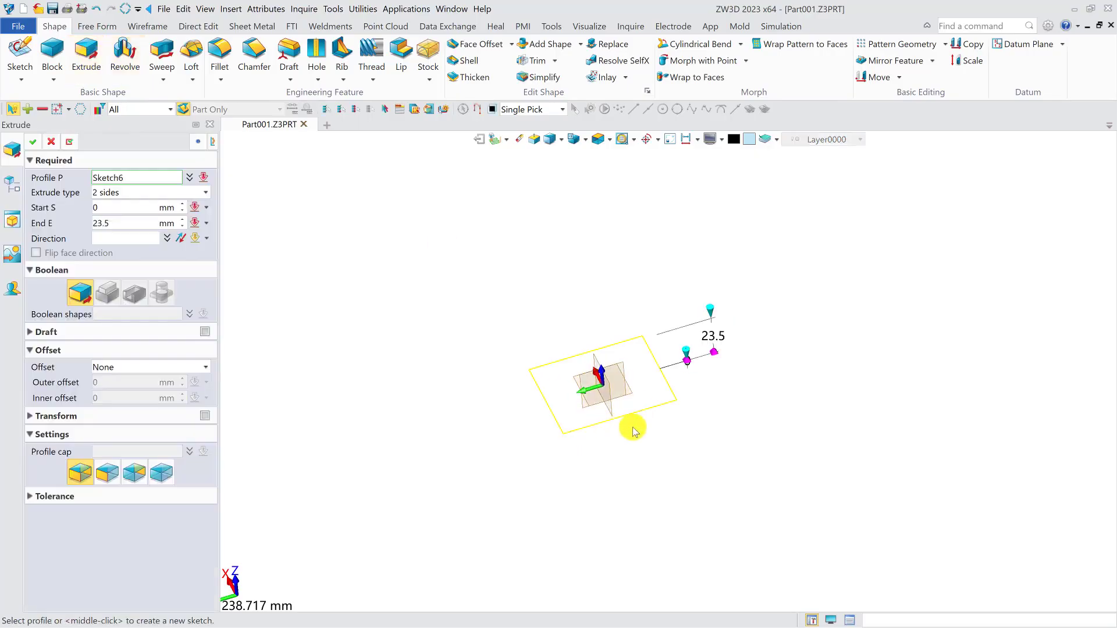
{"action": "right_click_drag", "start_coordinate": [753, 377], "coordinate": [729, 377]}
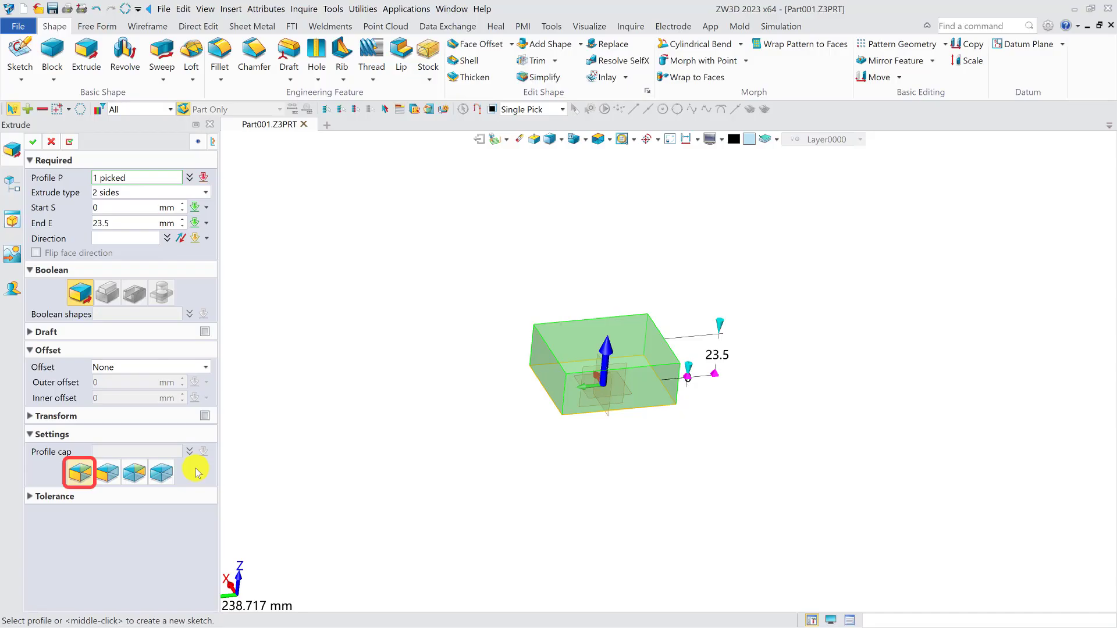
{"action": "left_click", "coordinate": [158, 474]}
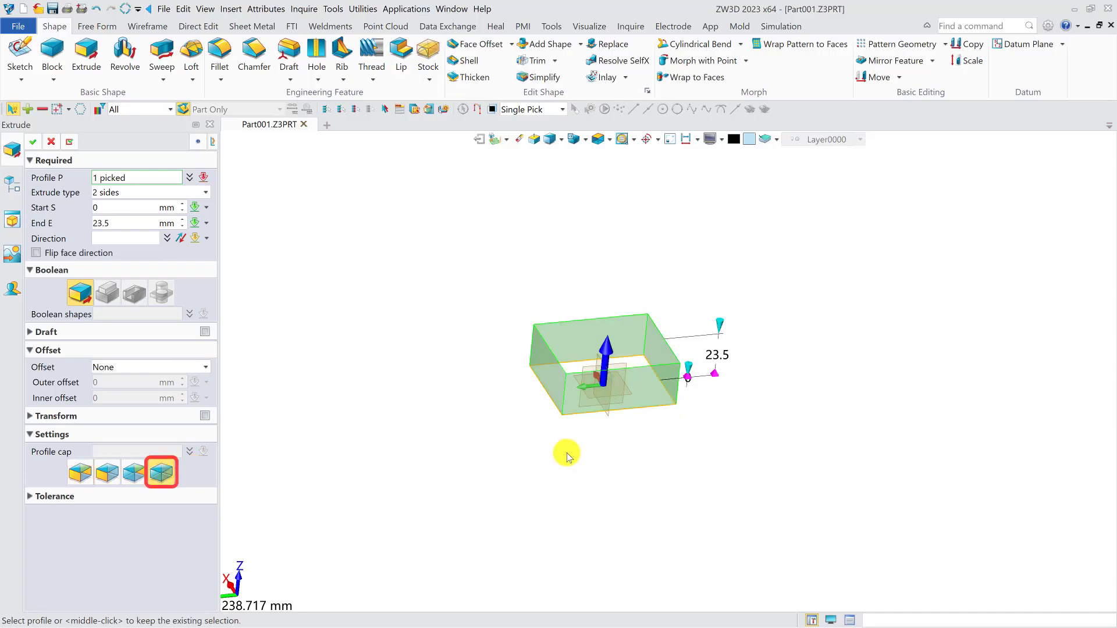
{"action": "mouse_move", "coordinate": [645, 440]}
{"action": "right_mouse_down"}
{"action": "mouse_move", "coordinate": [644, 449]}
{"action": "mouse_move", "coordinate": [643, 440]}
{"action": "right_mouse_up"}
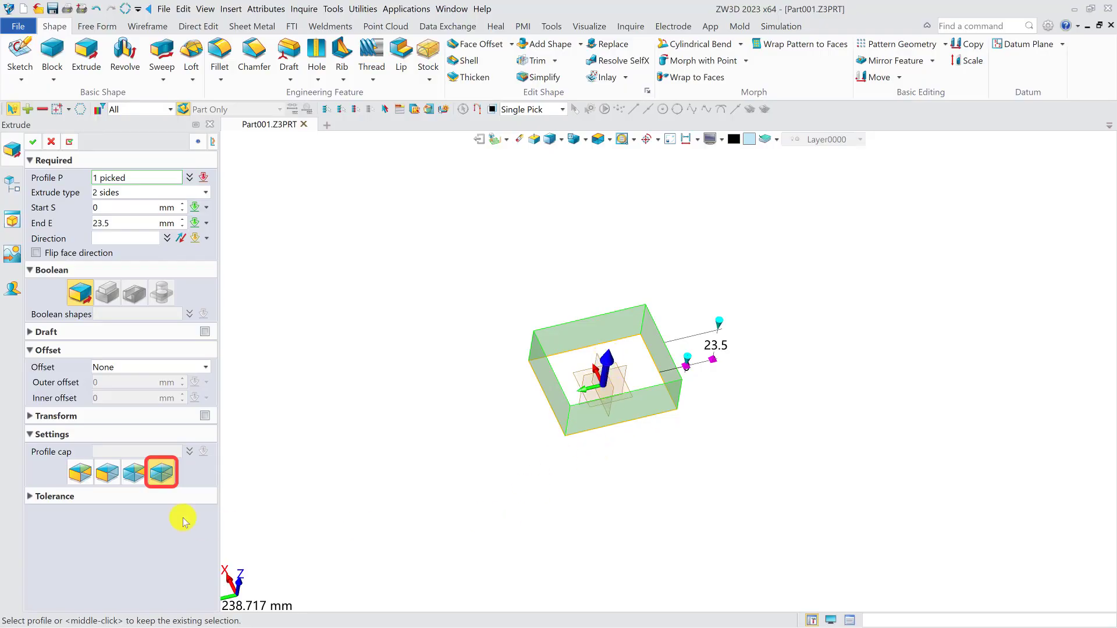
{"action": "left_click", "coordinate": [107, 473]}
{"action": "right_click_drag", "start_coordinate": [747, 510], "coordinate": [755, 484]}
{"action": "left_click", "coordinate": [29, 142]}
{"action": "mouse_move", "coordinate": [745, 312]}
{"action": "right_mouse_down"}
{"action": "mouse_move", "coordinate": [748, 242]}
{"action": "mouse_move", "coordinate": [747, 327]}
{"action": "right_mouse_up"}
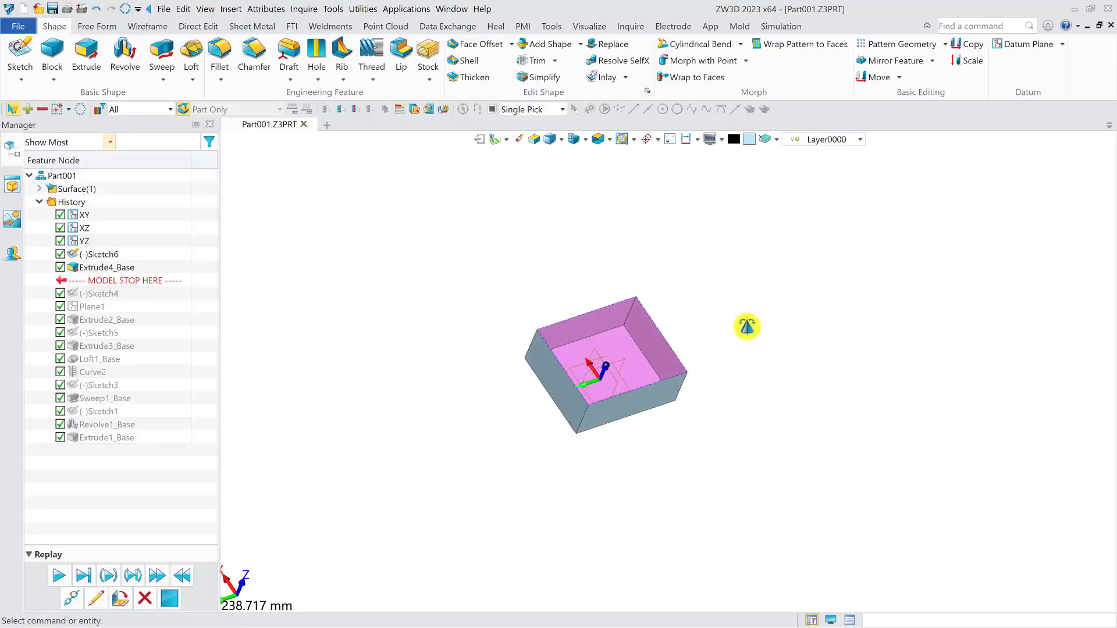
- Edit the rectangular extrusion so that only its end face is capped
{"action": "double_click", "coordinate": [113, 267]}
{"action": "left_click", "coordinate": [136, 465]}
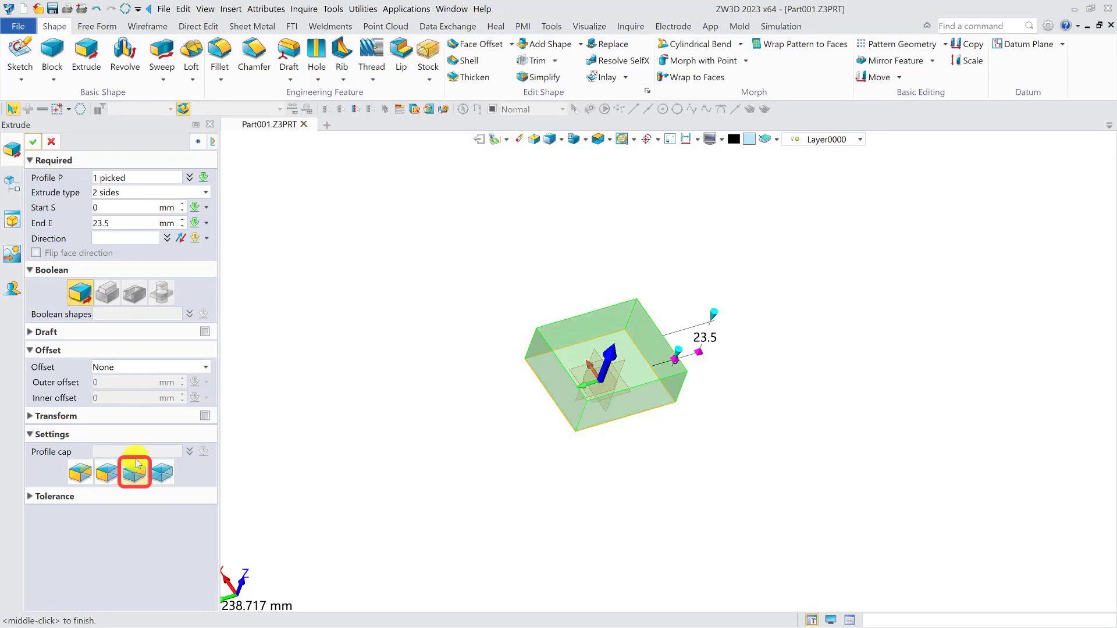
{"action": "left_click", "coordinate": [32, 142]}
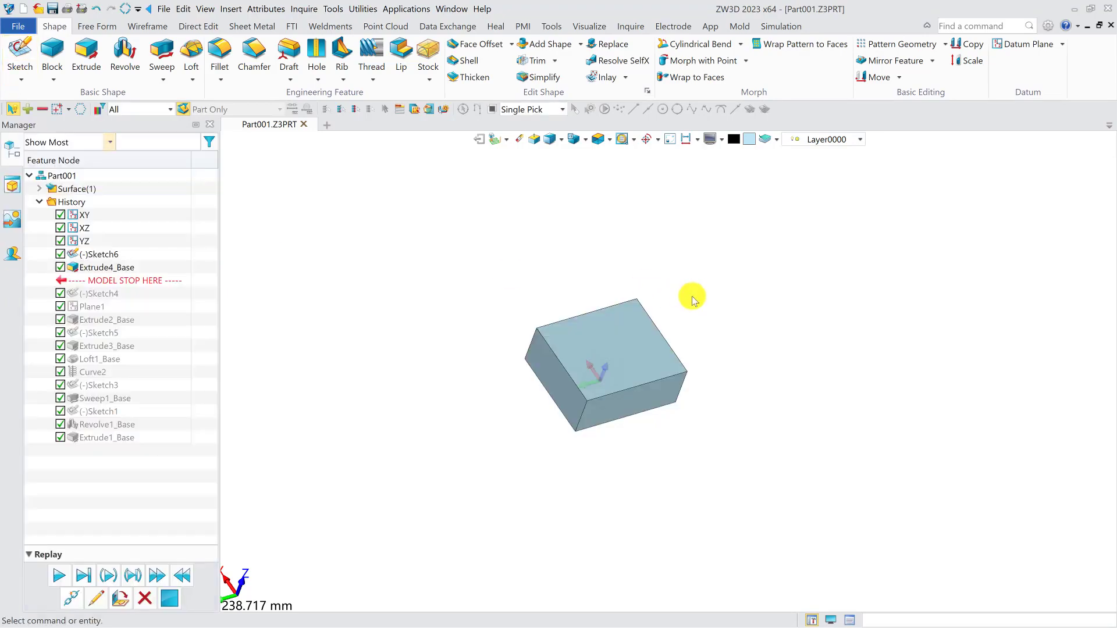
{"action": "left_click", "coordinate": [706, 133]}
{"action": "right_click_drag", "start_coordinate": [705, 133], "coordinate": [726, 292]}
- Redefine the rectangular extrusion without caps at either end, leaving only the side walls
{"action": "double_click", "coordinate": [134, 267]}
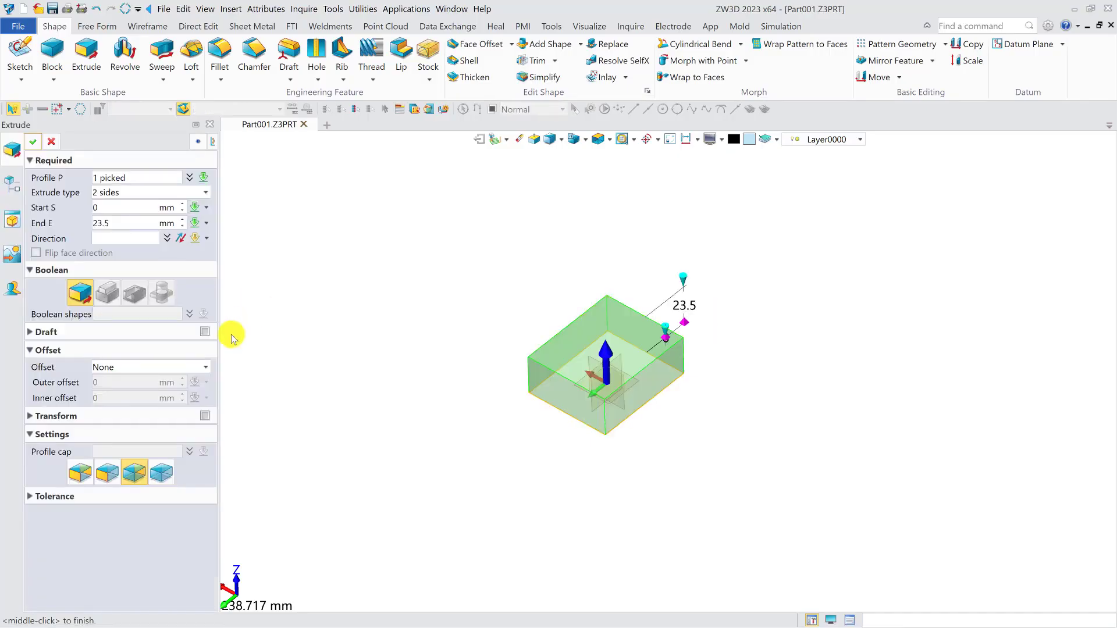
{"action": "left_click", "coordinate": [164, 473]}
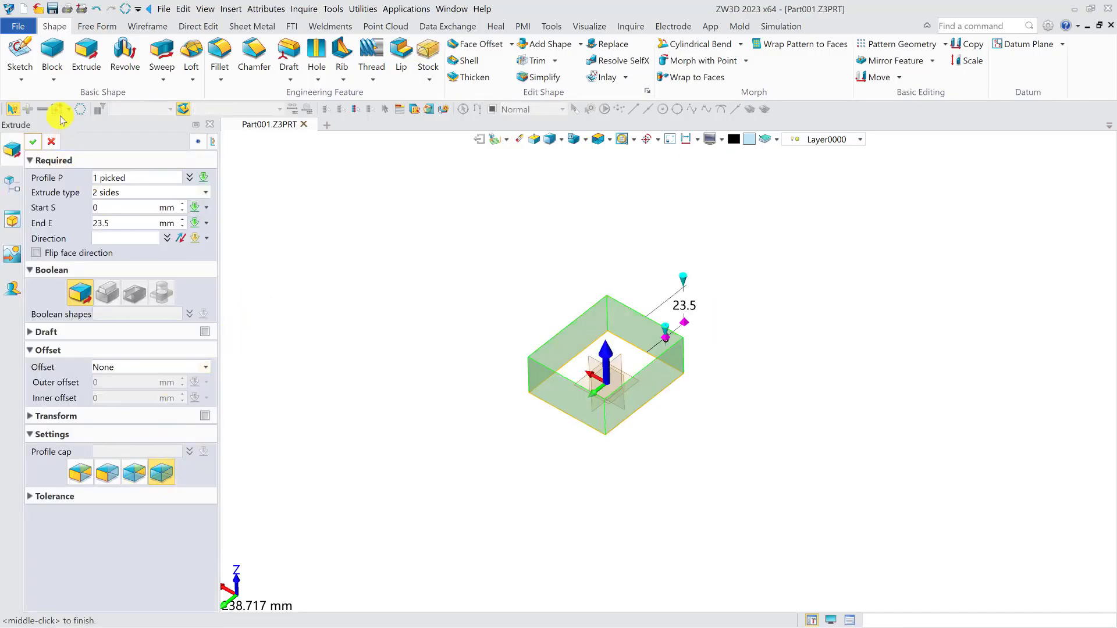
{"action": "middle_click", "coordinate": [382, 227]}
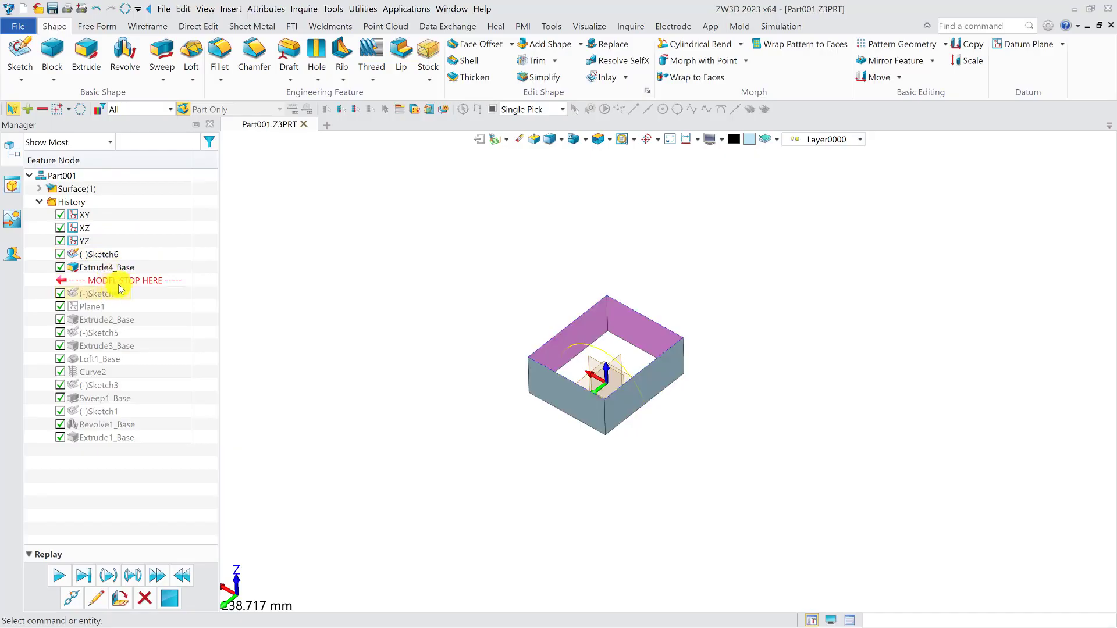
- Roll the history back before the extrusion and sketch an open three-point spline on the YZ plane, curving upward from the origin
{"action": "mouse_move", "coordinate": [120, 285]}
{"action": "left_mouse_down"}
{"action": "mouse_move", "coordinate": [135, 268]}
{"action": "mouse_move", "coordinate": [125, 259]}
{"action": "left_mouse_up"}
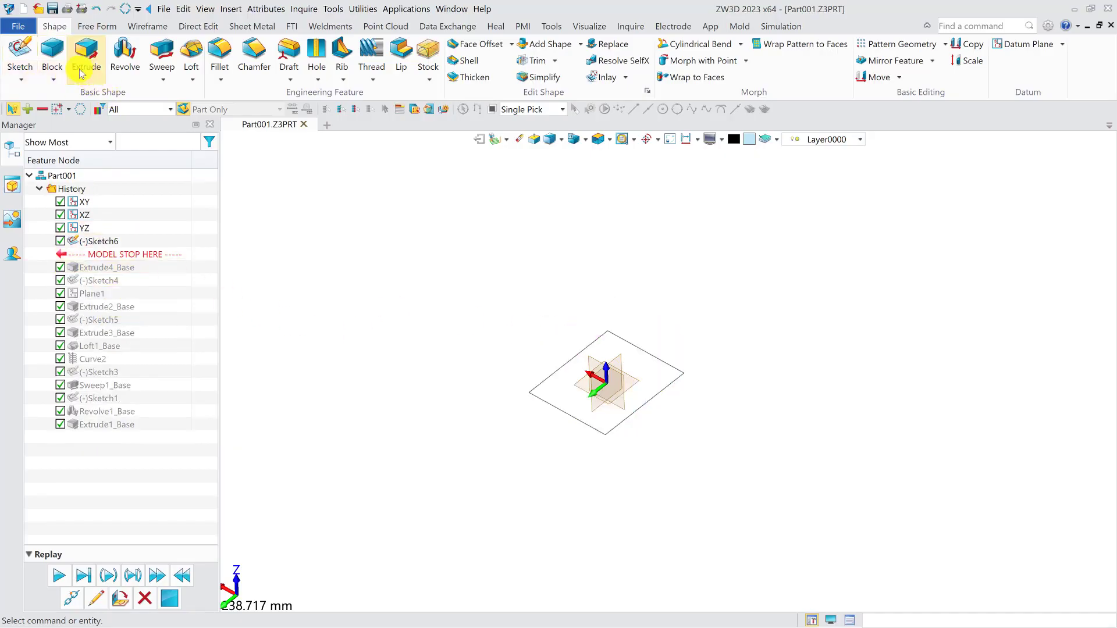
{"action": "left_click", "coordinate": [20, 52]}
{"action": "left_click", "coordinate": [623, 357]}
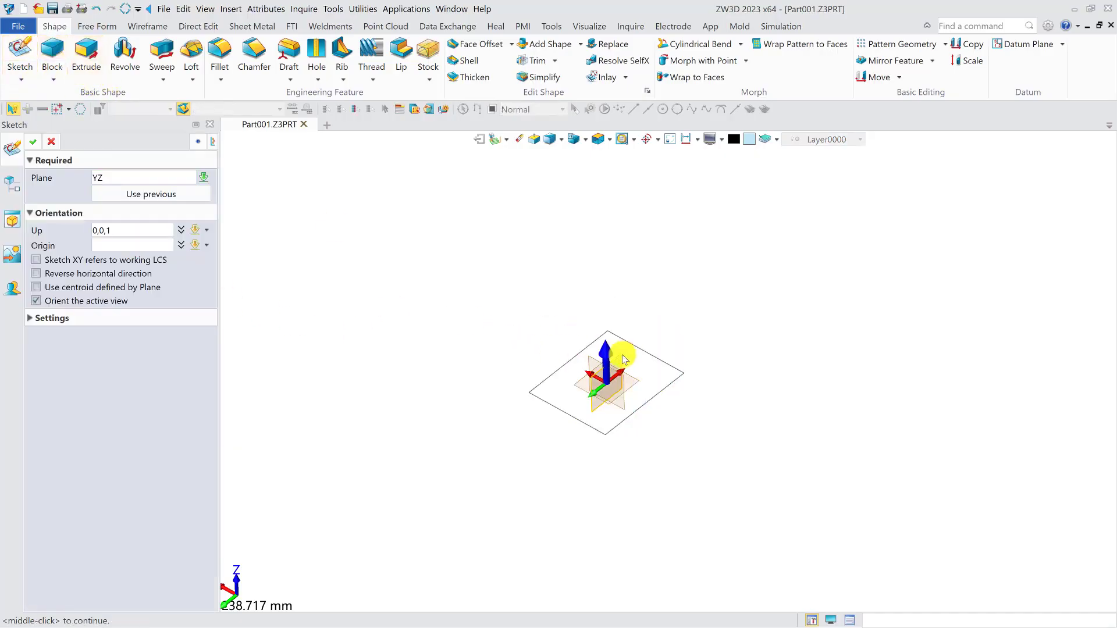
{"action": "middle_click", "coordinate": [624, 359]}
{"action": "left_click", "coordinate": [273, 44]}
{"action": "left_click", "coordinate": [673, 373]}
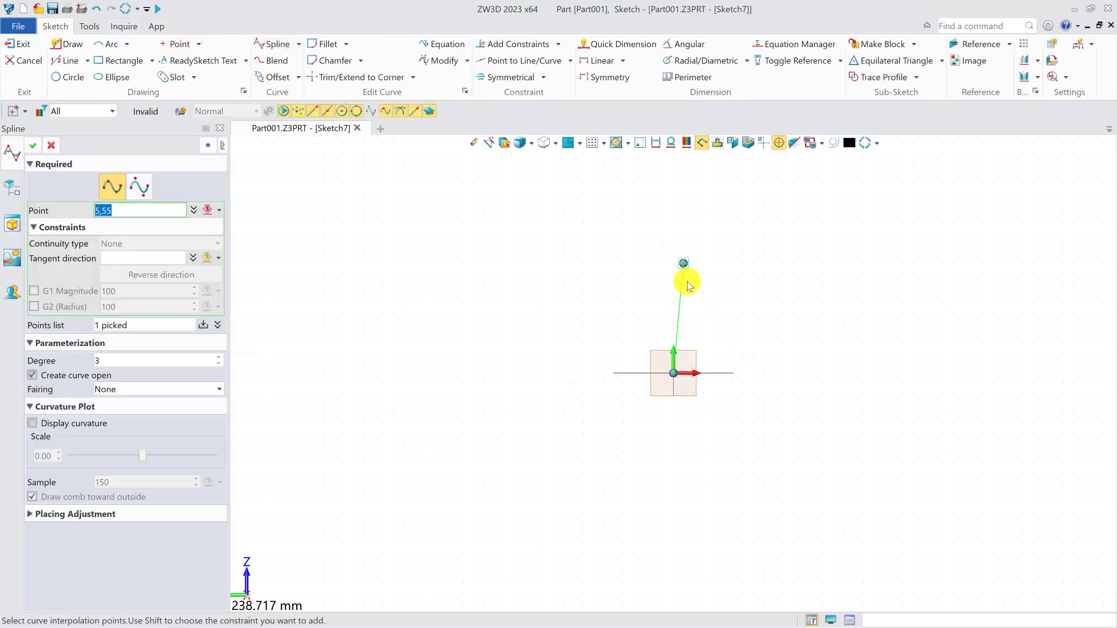
{"action": "left_click", "coordinate": [693, 283]}
{"action": "left_click", "coordinate": [830, 208]}
{"action": "middle_click", "coordinate": [776, 264]}
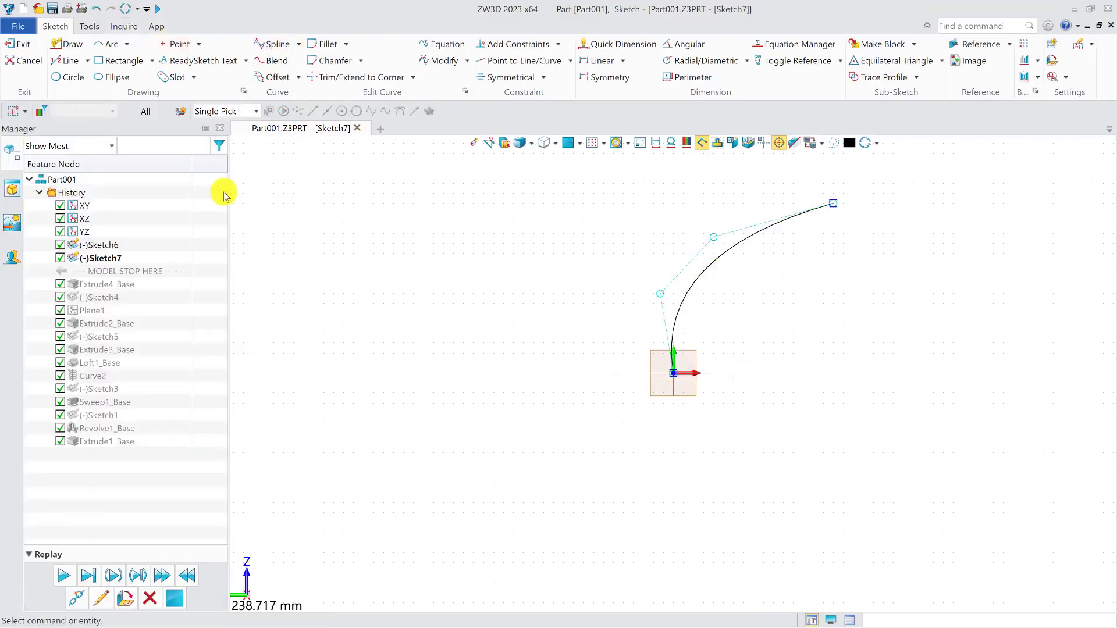
{"action": "left_click", "coordinate": [20, 45]}
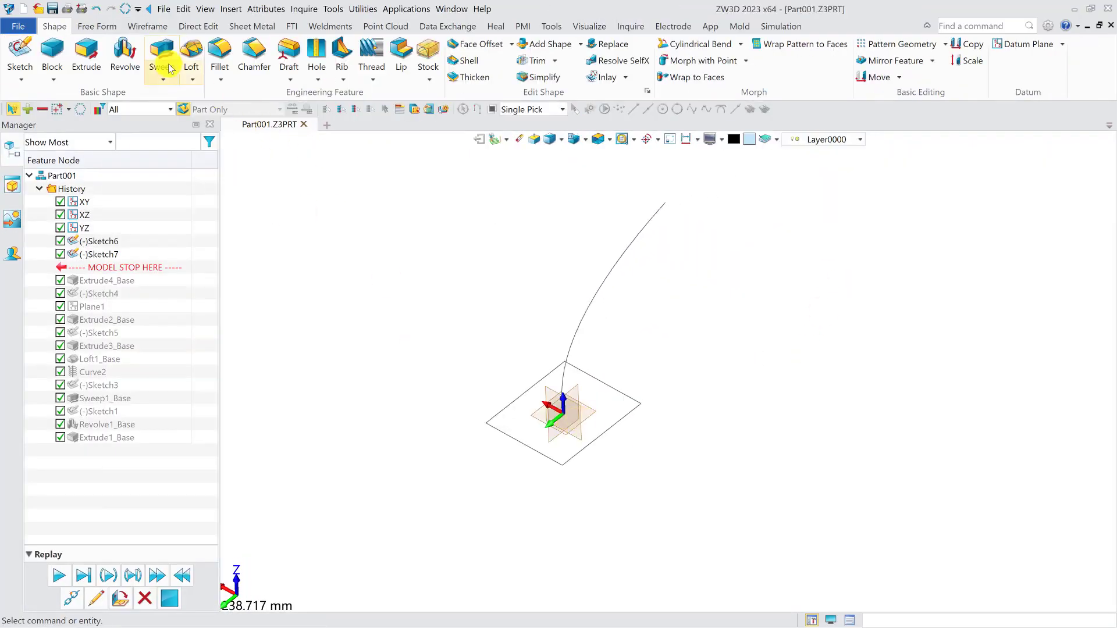
- Sweep the rectangular profile along the spline path
{"action": "left_click", "coordinate": [163, 64]}
{"action": "left_click", "coordinate": [613, 429]}
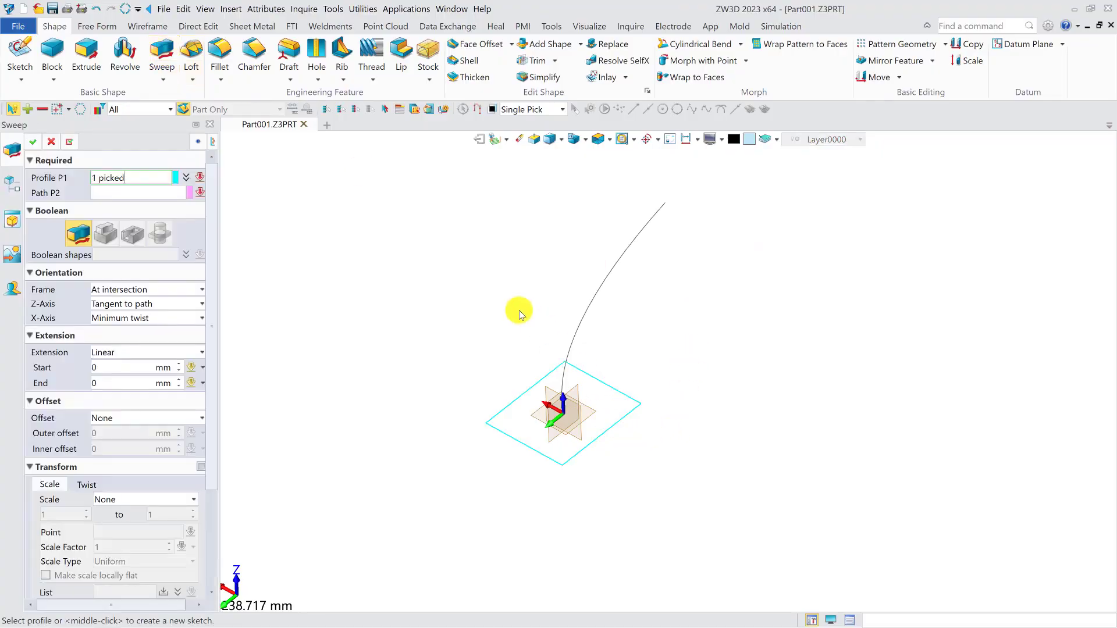
{"action": "left_click", "coordinate": [591, 312]}
{"action": "right_click_drag", "start_coordinate": [667, 350], "coordinate": [655, 356]}
{"action": "scroll", "coordinate": [109, 366], "scroll_direction": "down", "scroll_amount": 3}
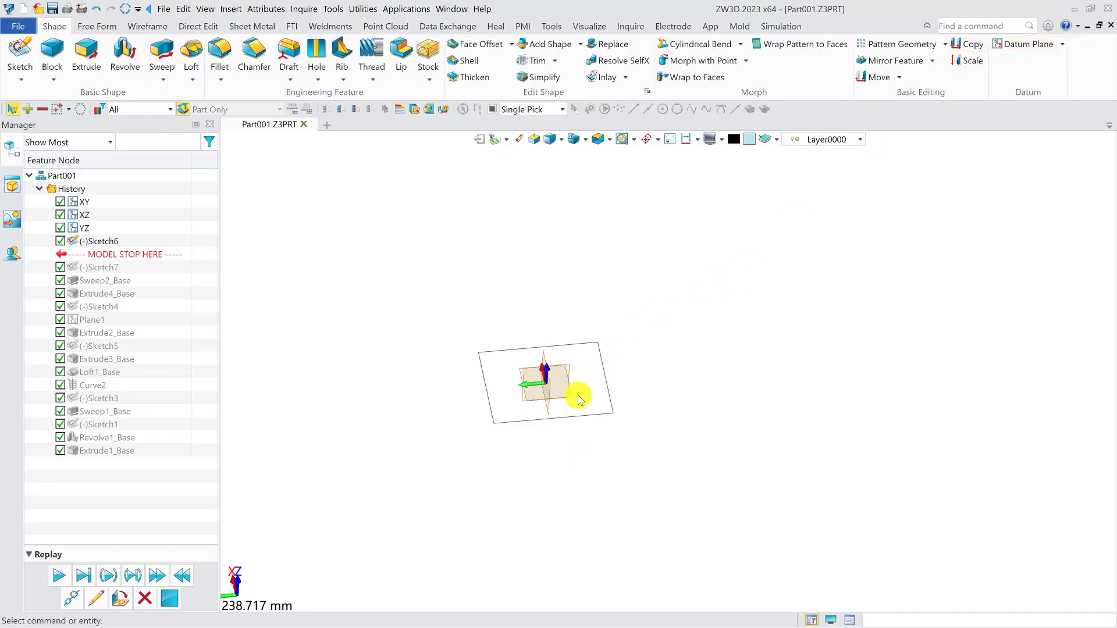
- Create a datum plane offset above the XY plane, placed in the history directly after the rectangle sketch
{"action": "left_click", "coordinate": [576, 401]}
{"action": "left_click", "coordinate": [1028, 43]}
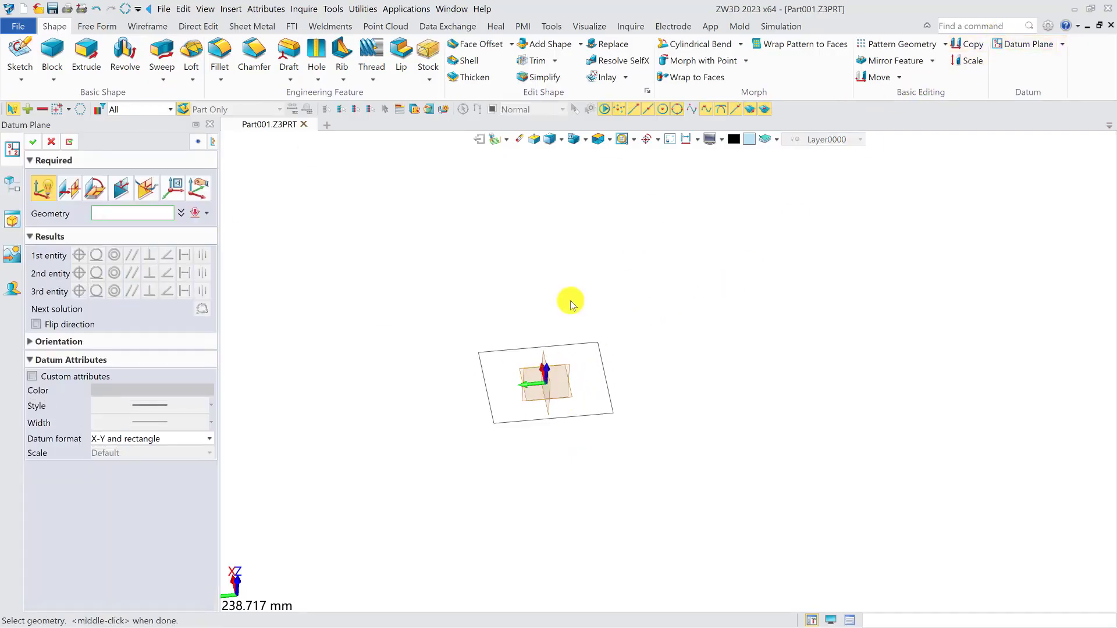
{"action": "scroll", "coordinate": [570, 386], "scroll_direction": "up", "scroll_amount": 8}
{"action": "left_click", "coordinate": [687, 384]}
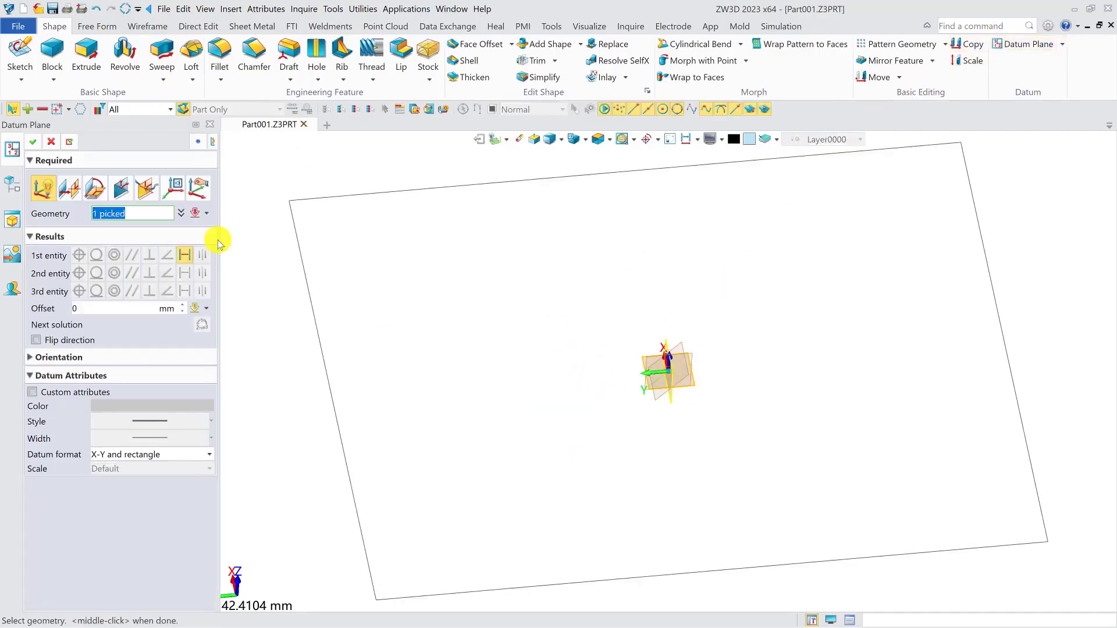
{"action": "left_click", "coordinate": [108, 304]}
{"action": "left_click", "coordinate": [35, 143]}
{"action": "scroll", "coordinate": [605, 306], "scroll_direction": "down", "scroll_amount": 2}
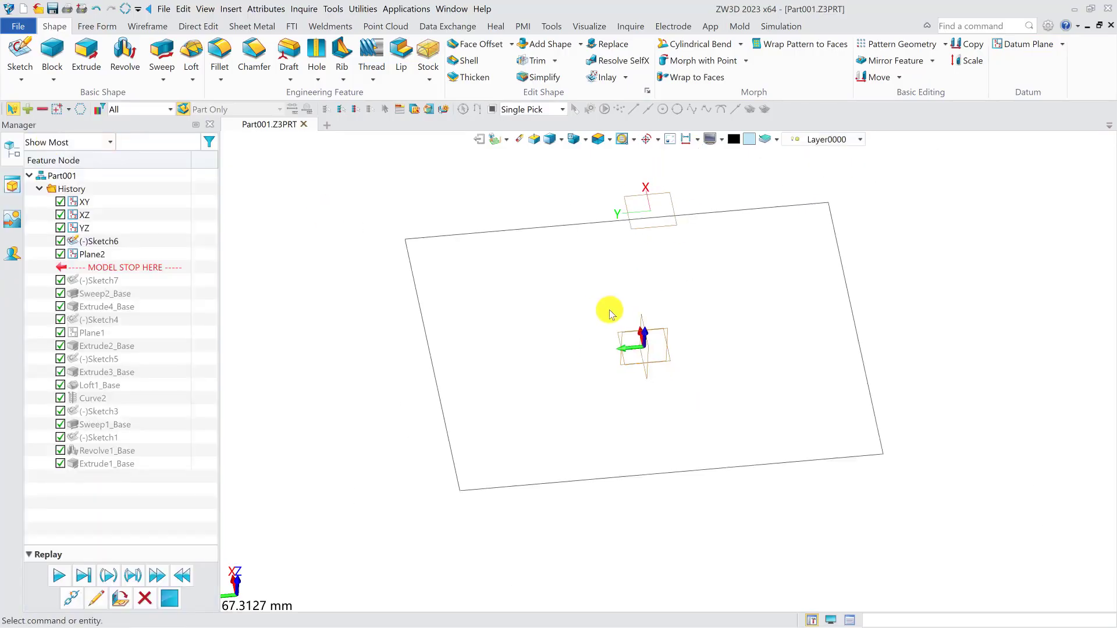
- Sketch a circle of about 21.44 mm radius centred at the origin on the offset datum plane
{"action": "left_click", "coordinate": [20, 55]}
{"action": "left_click", "coordinate": [669, 210]}
{"action": "middle_click", "coordinate": [668, 211]}
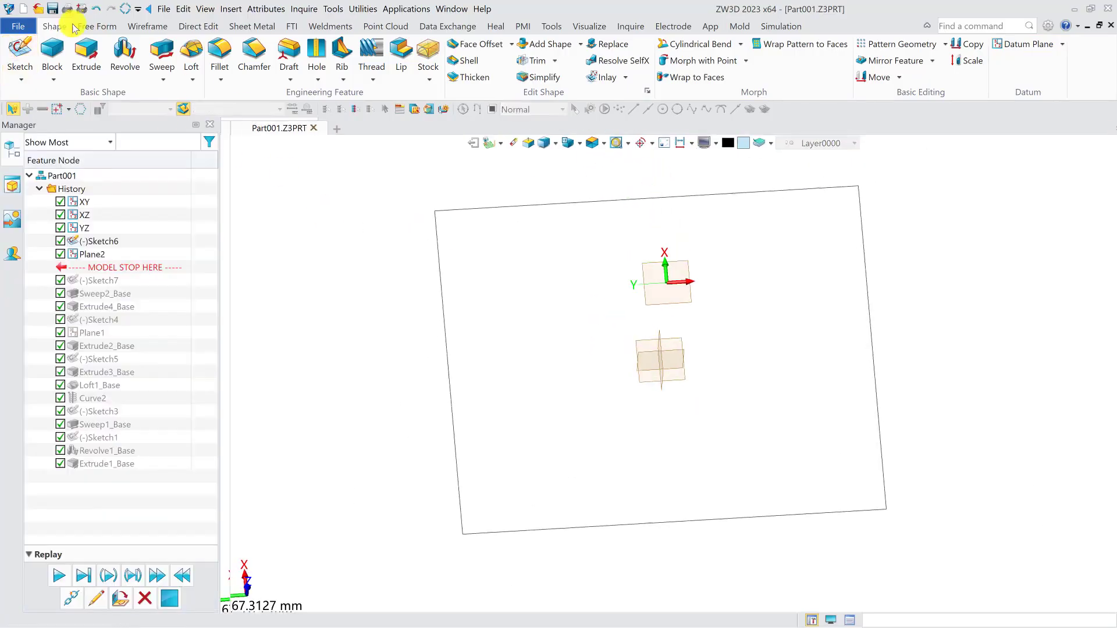
{"action": "left_click", "coordinate": [69, 77]}
{"action": "left_click", "coordinate": [670, 379]}
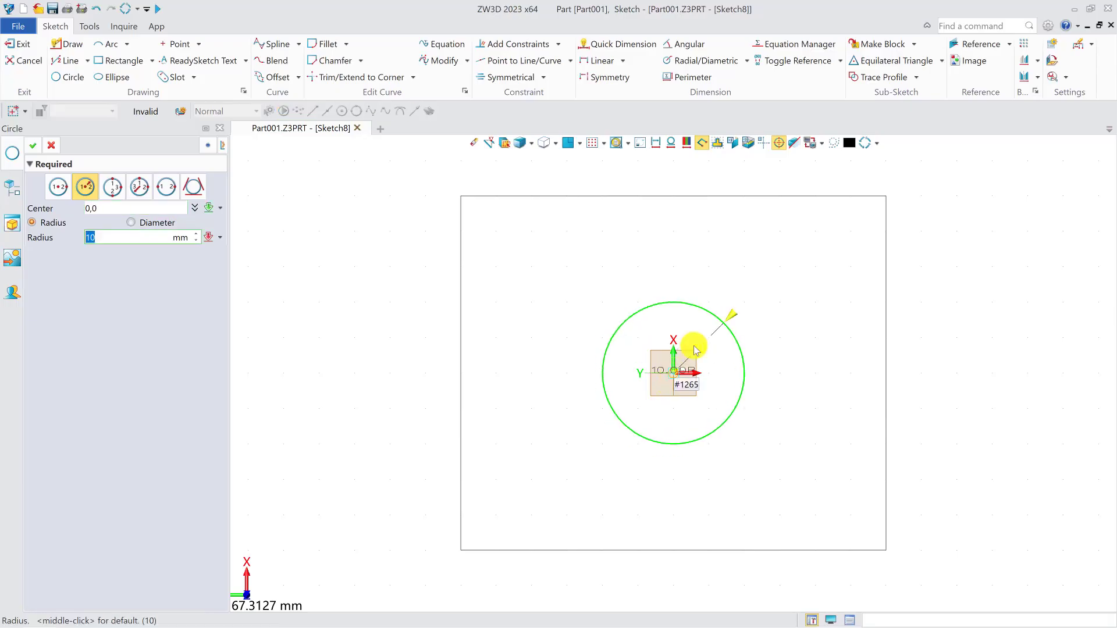
{"action": "left_click", "coordinate": [780, 266]}
{"action": "left_click", "coordinate": [33, 146]}
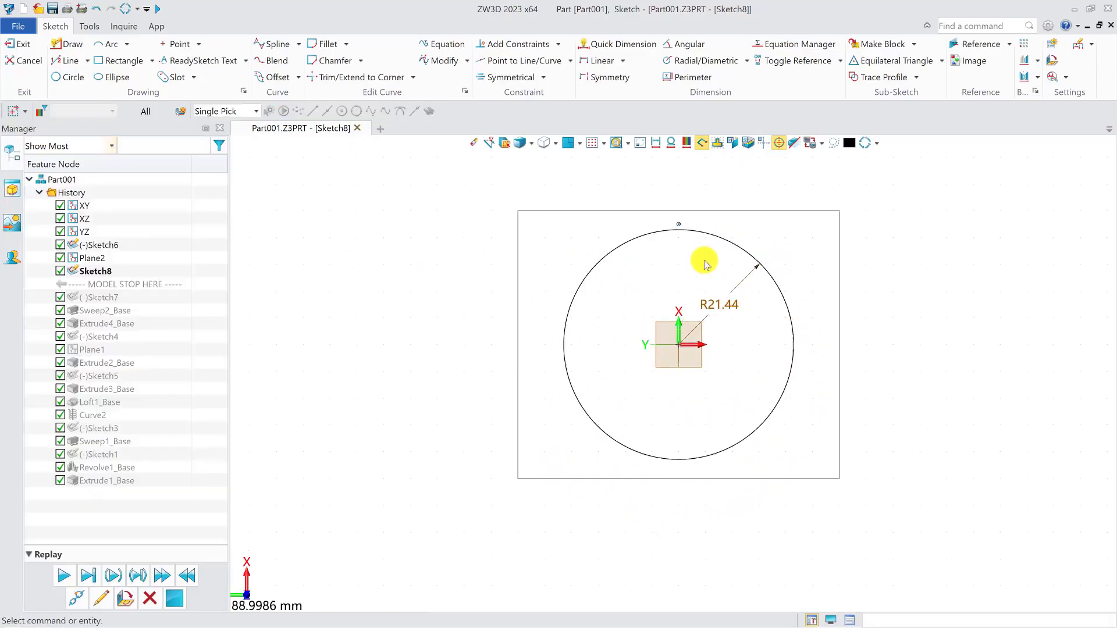
{"action": "left_click", "coordinate": [20, 43]}
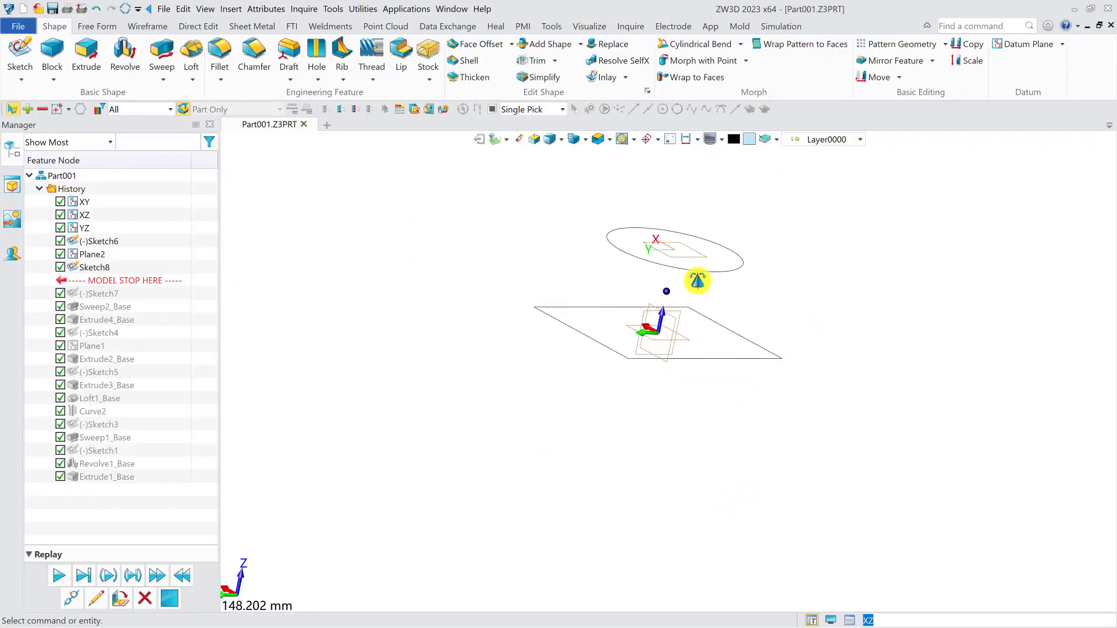
- Loft between the circle and the rectangle with no caps, leaving an open transition surface
{"action": "left_click", "coordinate": [191, 55]}
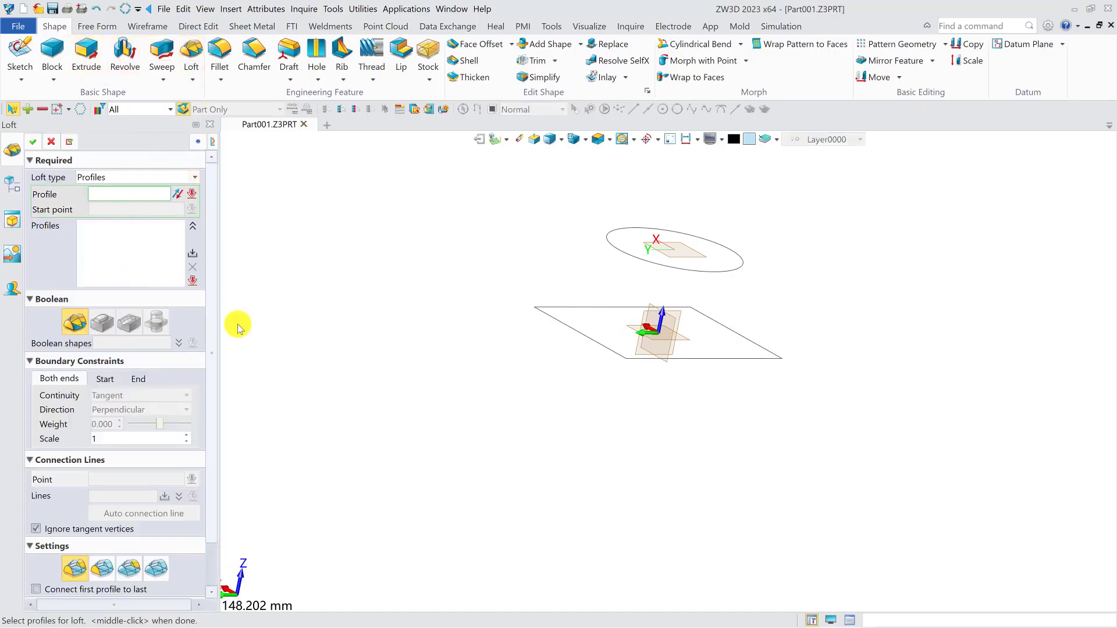
{"action": "left_click", "coordinate": [673, 272]}
{"action": "middle_click", "coordinate": [305, 241]}
{"action": "right_click_drag", "start_coordinate": [597, 324], "coordinate": [618, 351]}
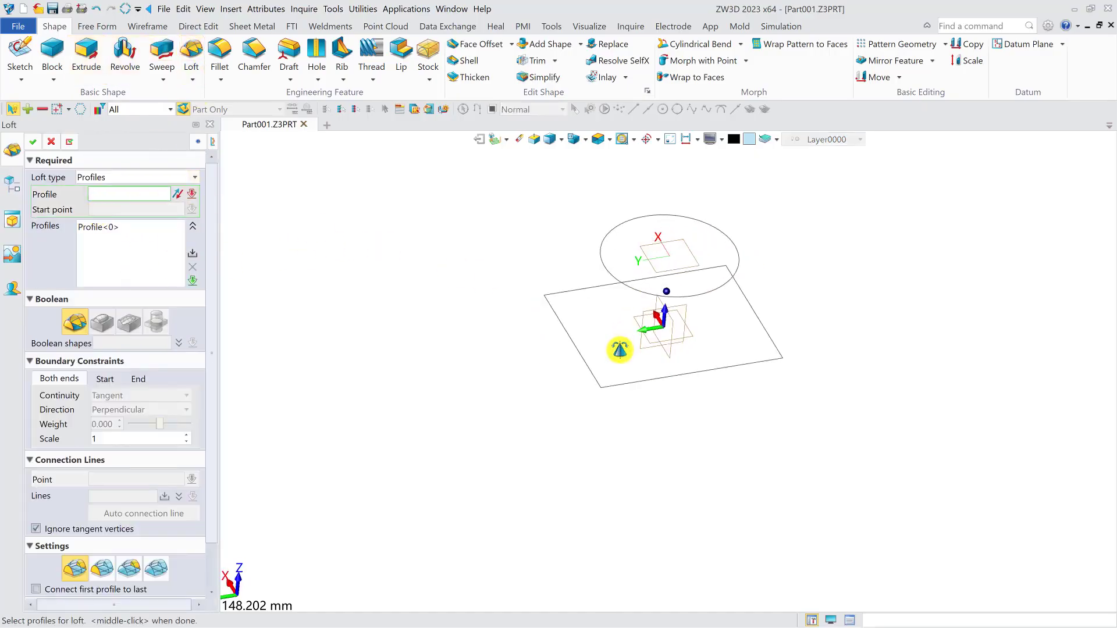
{"action": "left_click", "coordinate": [756, 309]}
{"action": "right_click_drag", "start_coordinate": [700, 345], "coordinate": [611, 350]}
{"action": "scroll", "coordinate": [92, 501], "scroll_direction": "down", "scroll_amount": 2}
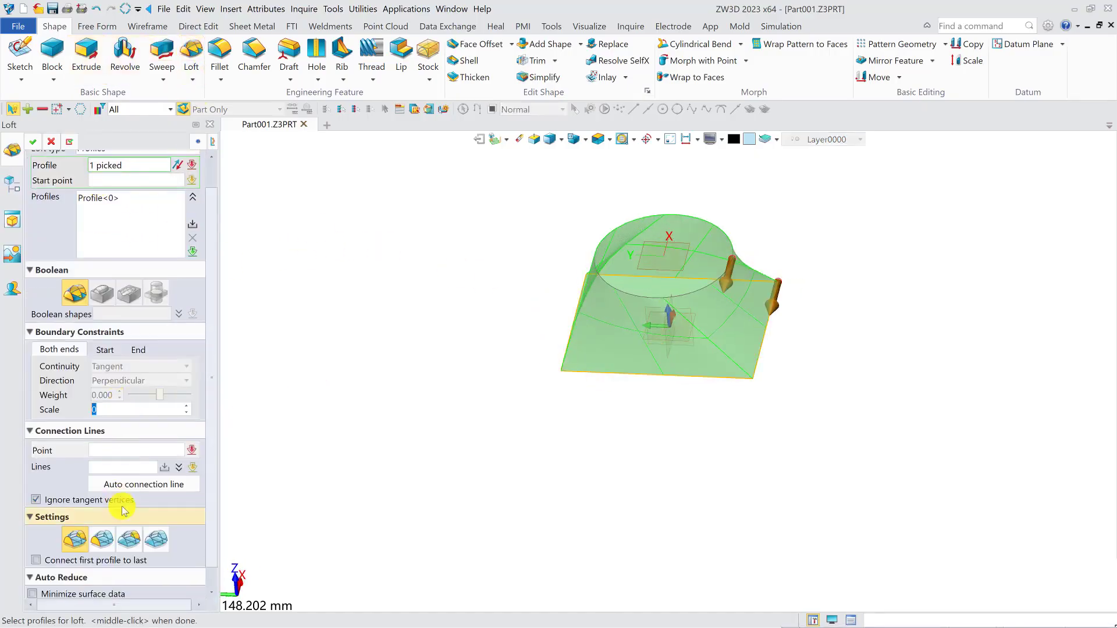
{"action": "left_click", "coordinate": [156, 539]}
{"action": "right_click_drag", "start_coordinate": [569, 429], "coordinate": [648, 429]}
{"action": "left_click", "coordinate": [33, 141]}
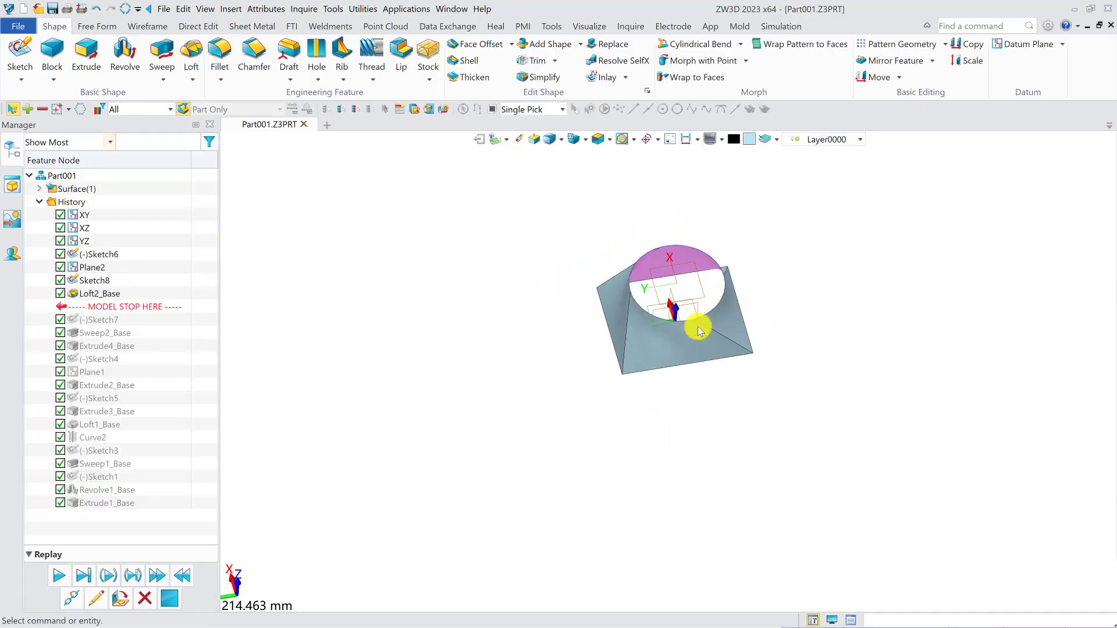
{"action": "right_click_drag", "start_coordinate": [698, 324], "coordinate": [728, 332]}
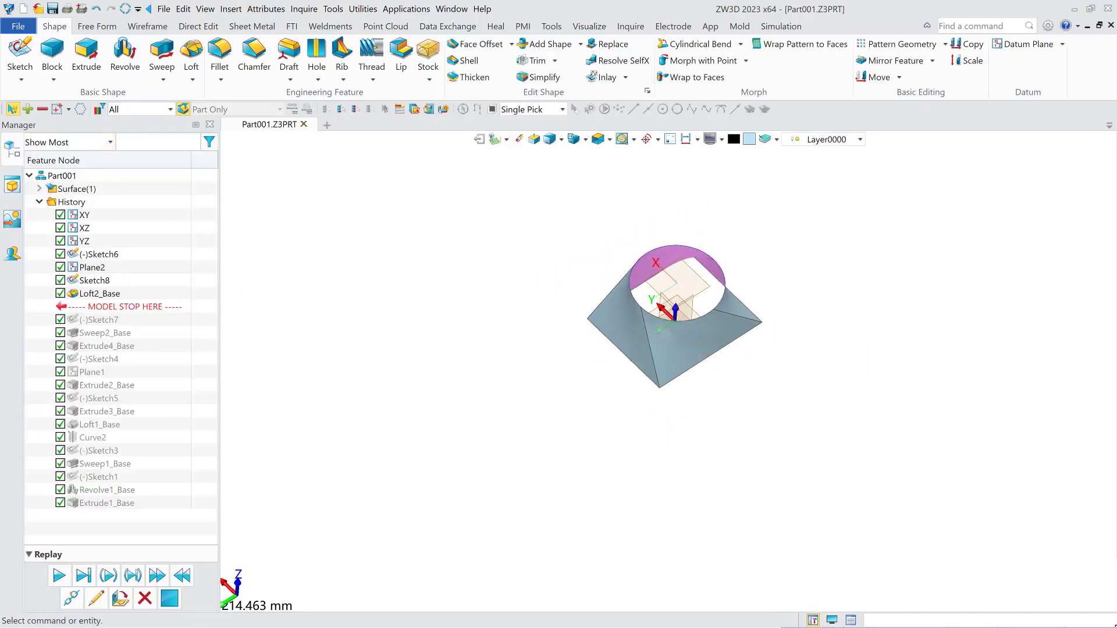